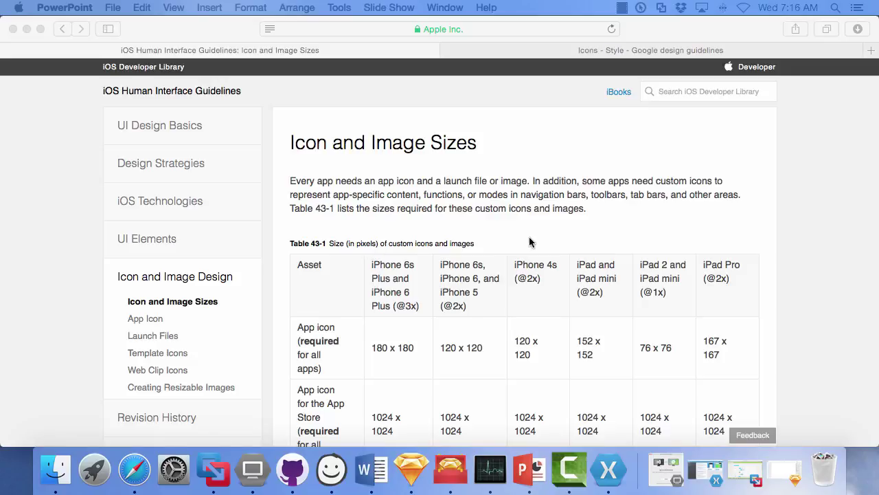
# - Scroll through Apple's Table 43-1 of icon sizes, such as 180 x 180 and 1024 x 1024, then back up
pyautogui.scroll(-5, 531, 242)
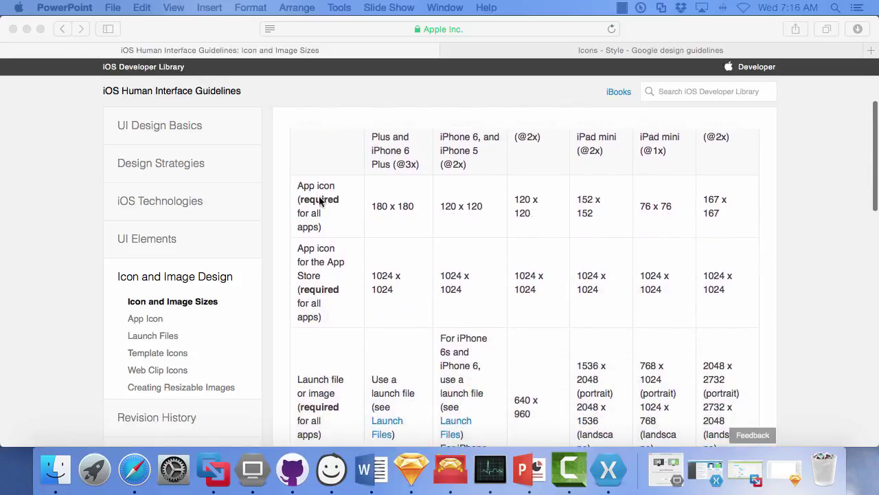
pyautogui.scroll(-2, 351, 240)
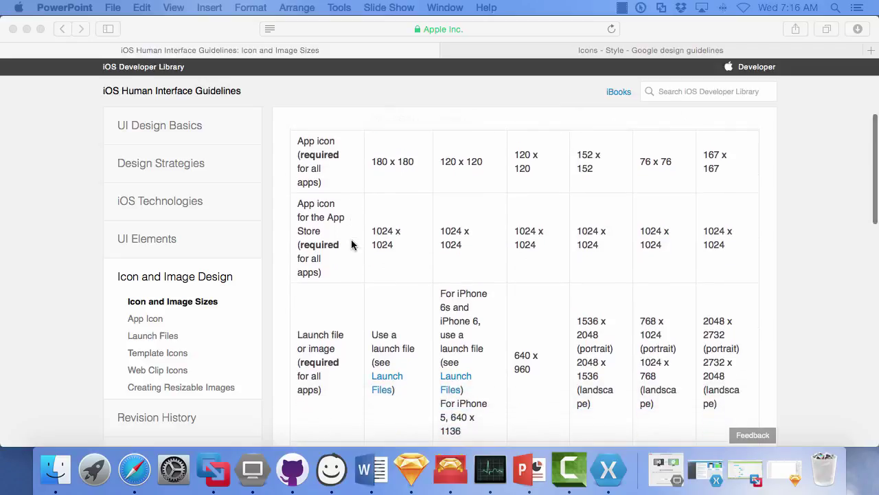
pyautogui.scroll(-7, 351, 245)
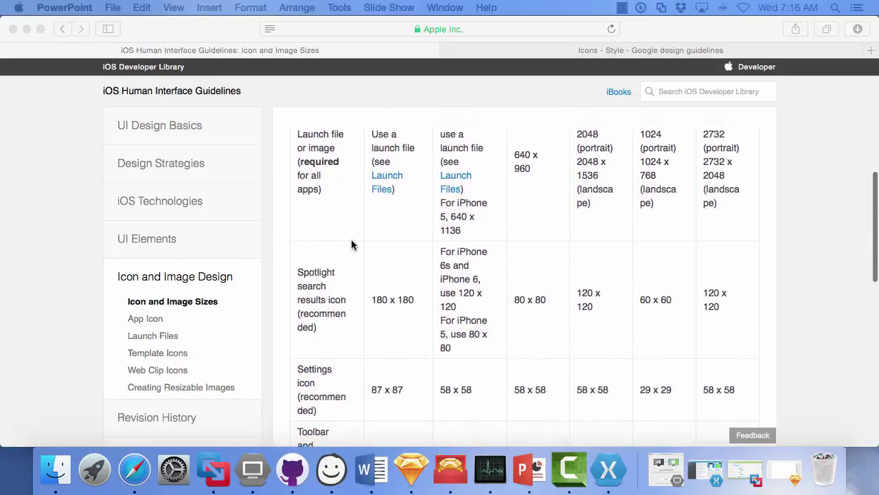
pyautogui.scroll(-5, 351, 241)
pyautogui.scroll(-5, 351, 244)
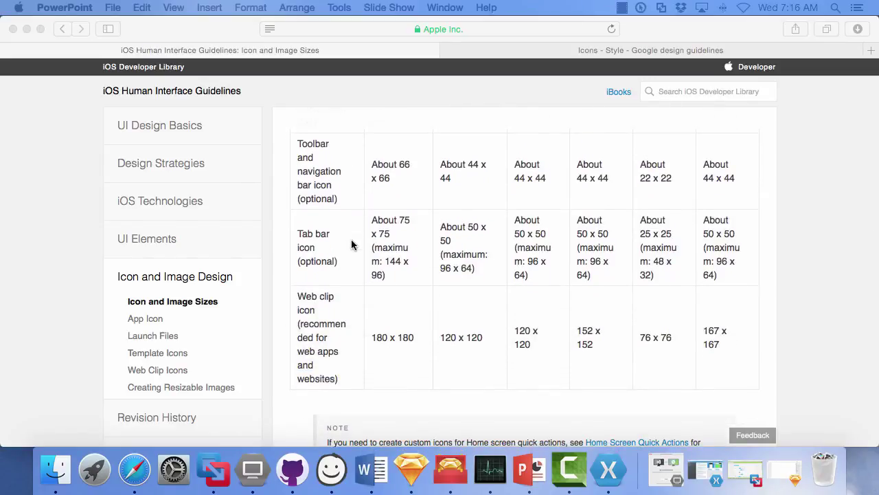
pyautogui.scroll(18, 350, 244)
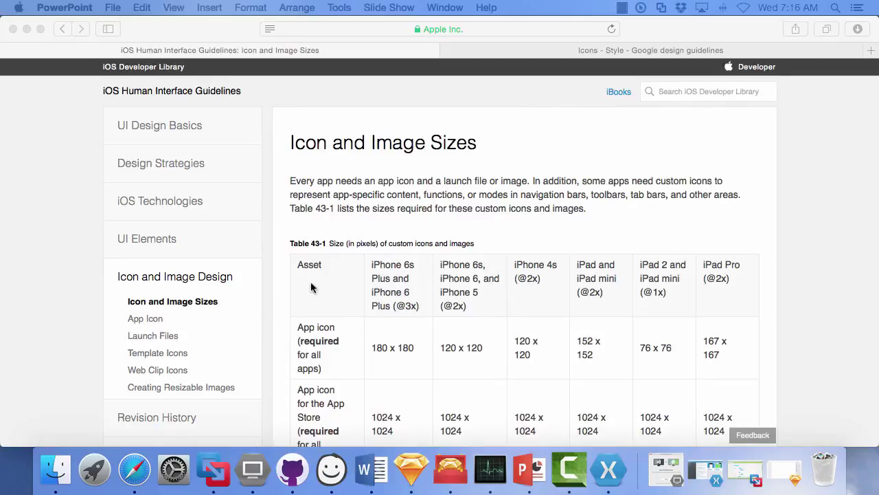
# - Go to the App Icon guidelines page and scroll through its icon size and mask sections
pyautogui.click(148, 317)
pyautogui.click(149, 317)
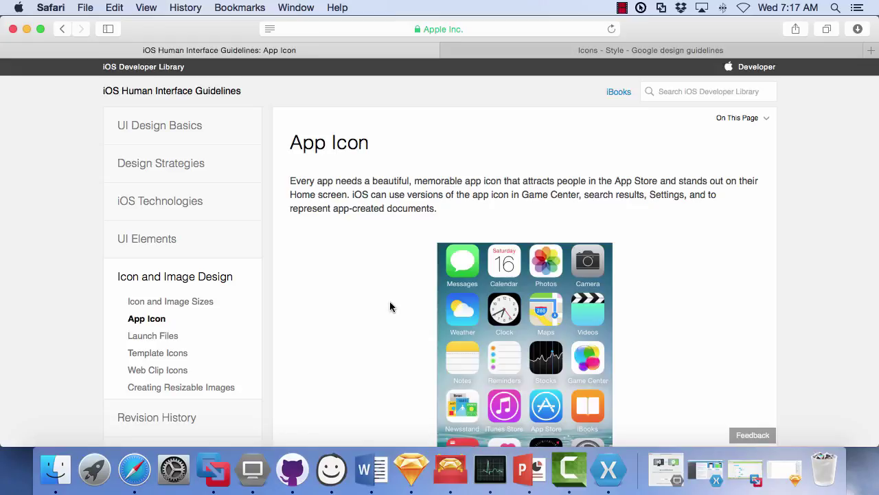
pyautogui.scroll(-5, 390, 306)
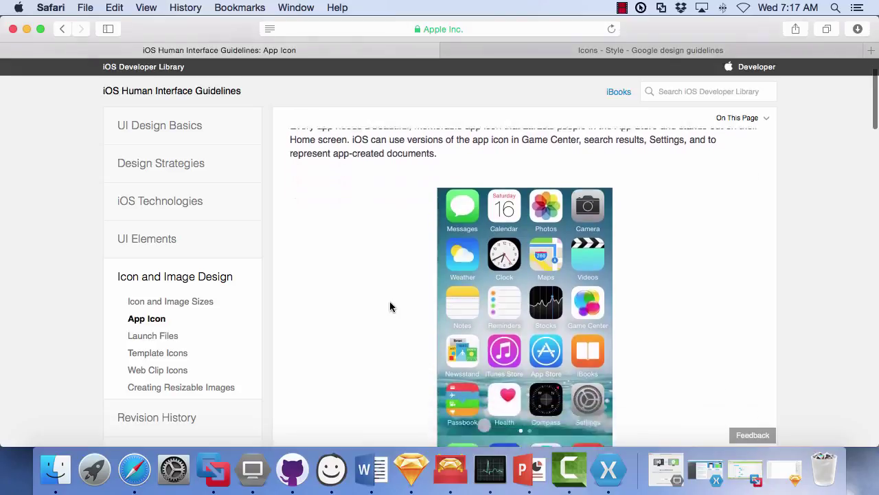
pyautogui.scroll(-10, 390, 307)
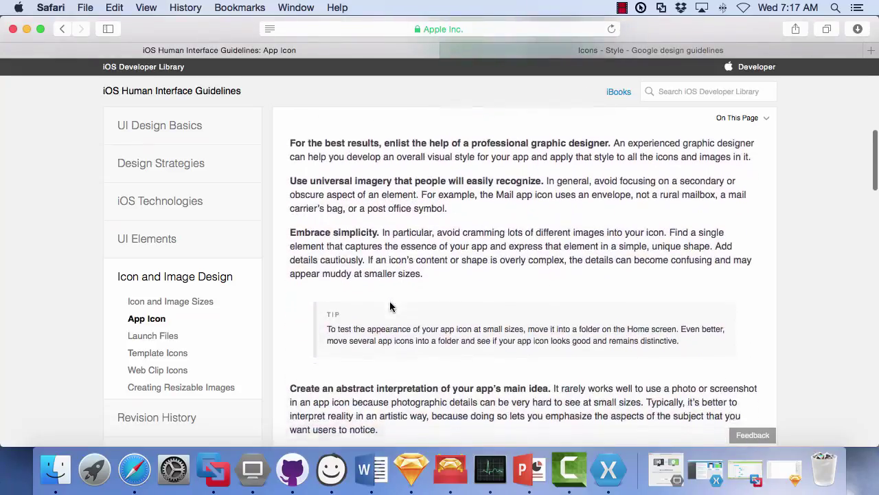
pyautogui.scroll(-8, 390, 303)
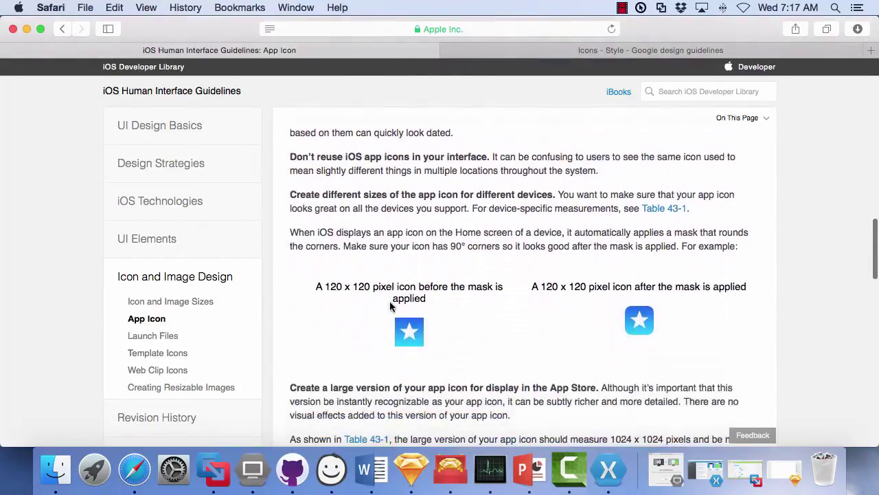
pyautogui.scroll(-3, 390, 303)
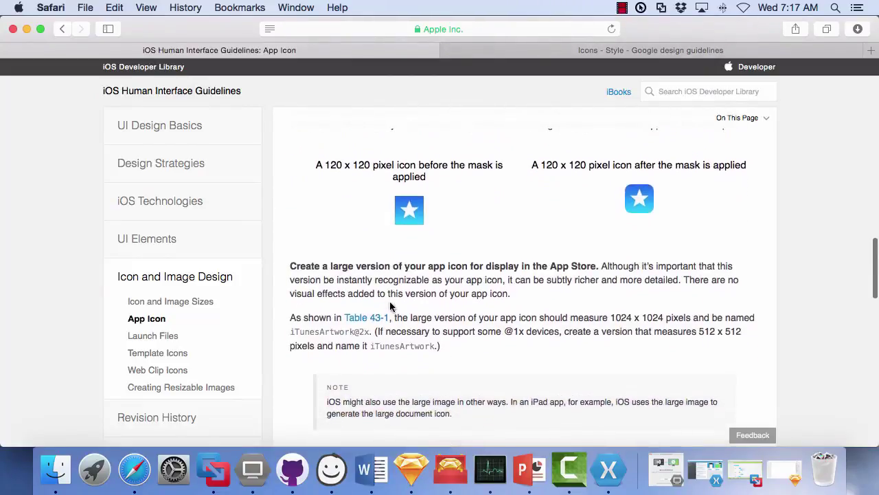
pyautogui.scroll(2, 345, 217)
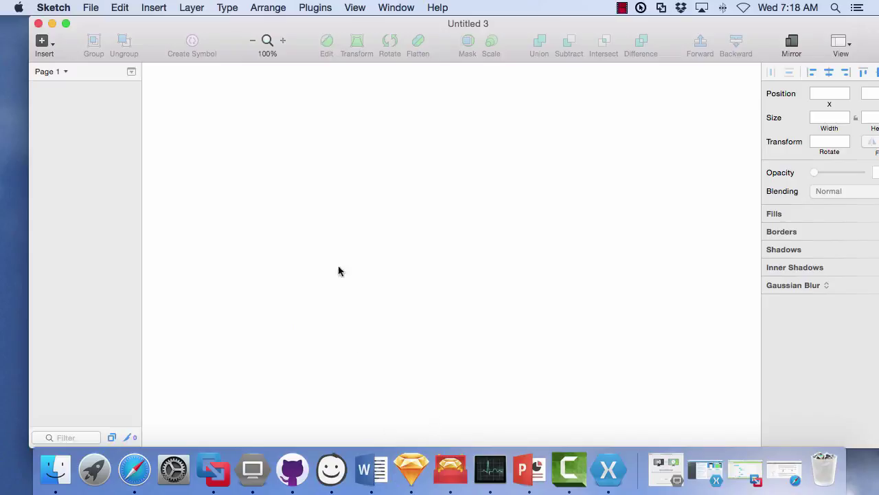
# - In Sketch, show the artboard presets list, including iOS Icons sizes from 180 to 58 px
pyautogui.moveTo(297, 30); pyautogui.dragTo(273, 28)
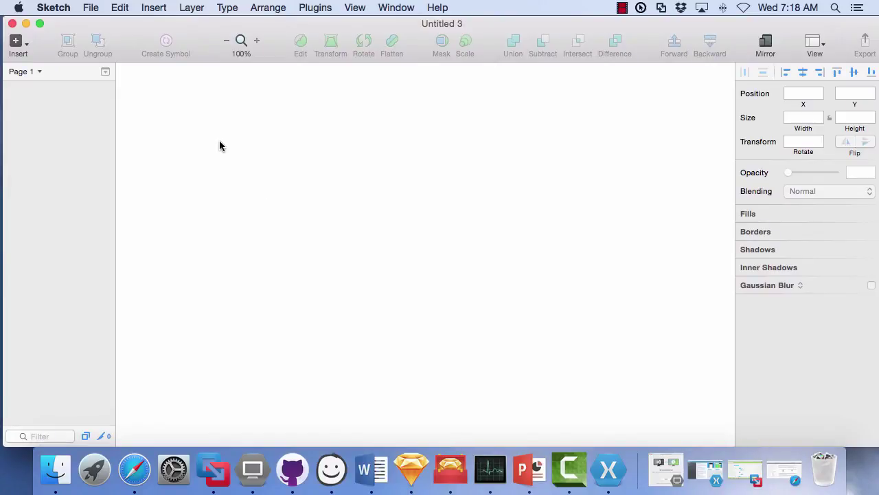
pyautogui.press('a')
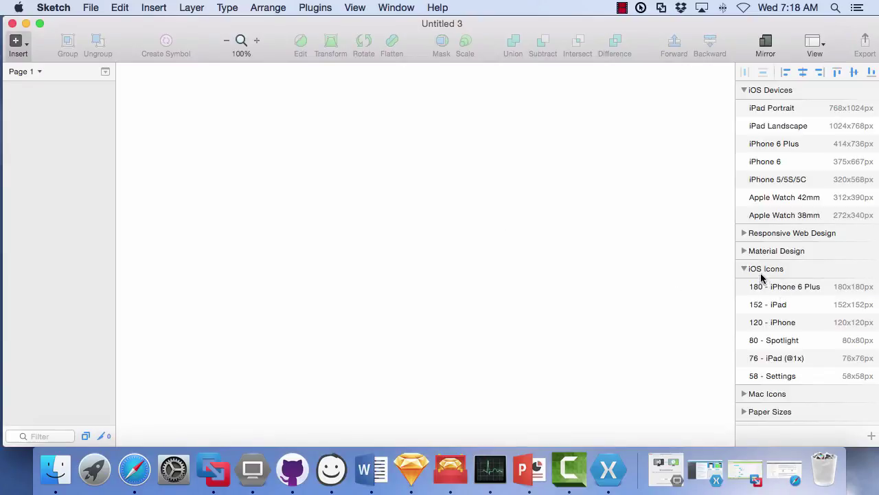
# - Create a 180 - iPhone 6 Plus artboard and draw a rectangle covering all of it
pyautogui.click(809, 290)
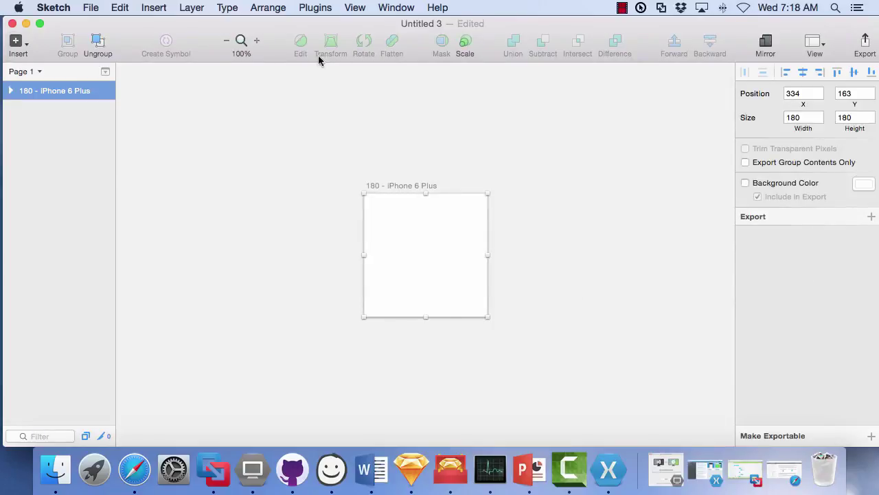
pyautogui.click(258, 41)
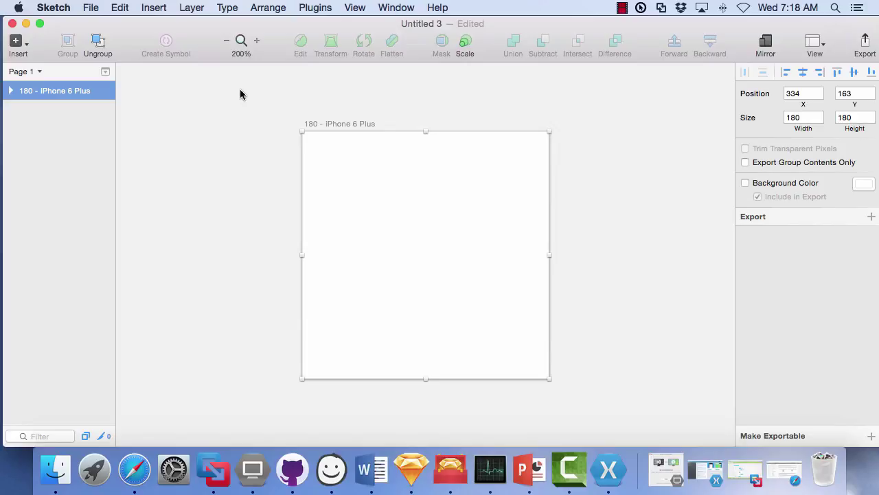
pyautogui.press('a')
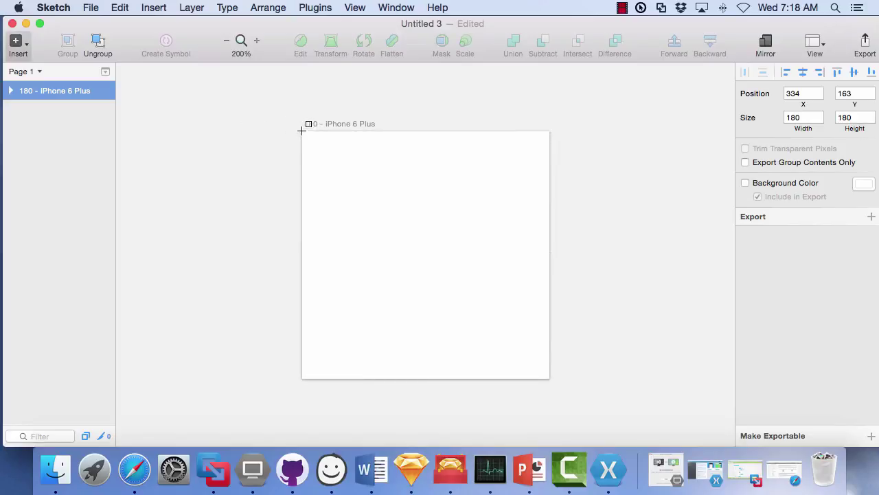
pyautogui.moveTo(301, 131); pyautogui.dragTo(547, 372)
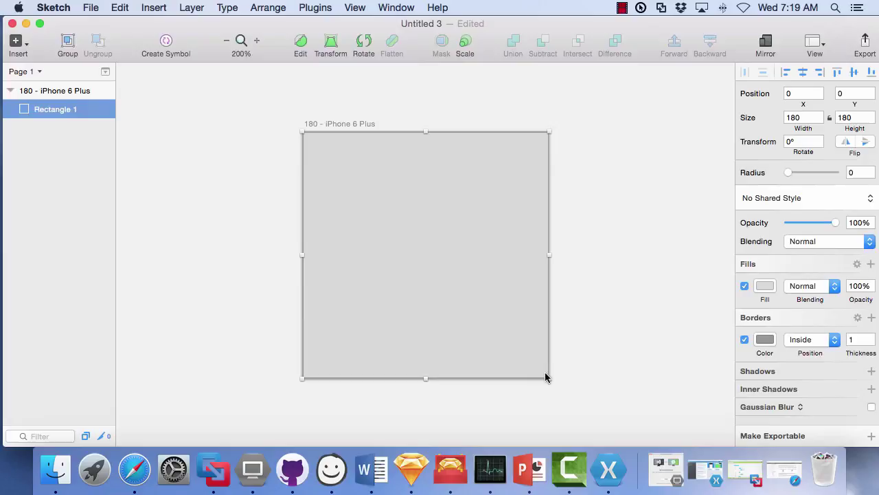
# - Fill the rectangle with light blue 4FB2E0
pyautogui.click(765, 286)
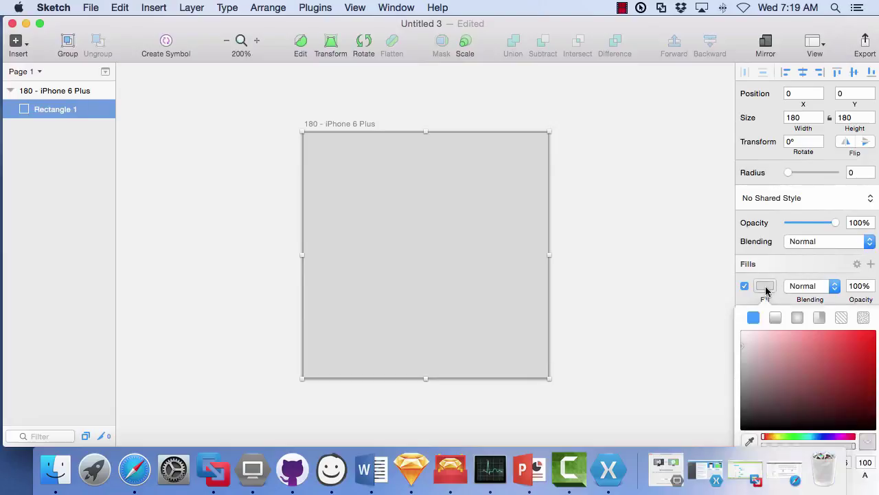
pyautogui.click(814, 349)
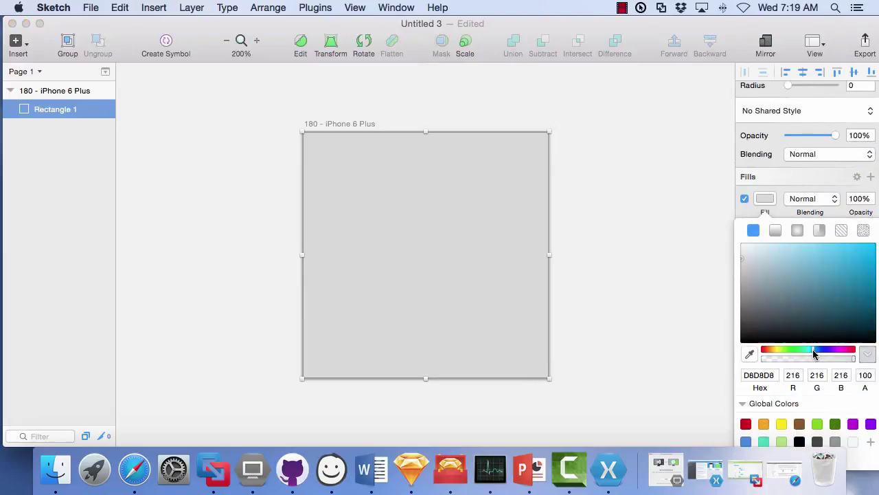
pyautogui.click(827, 258)
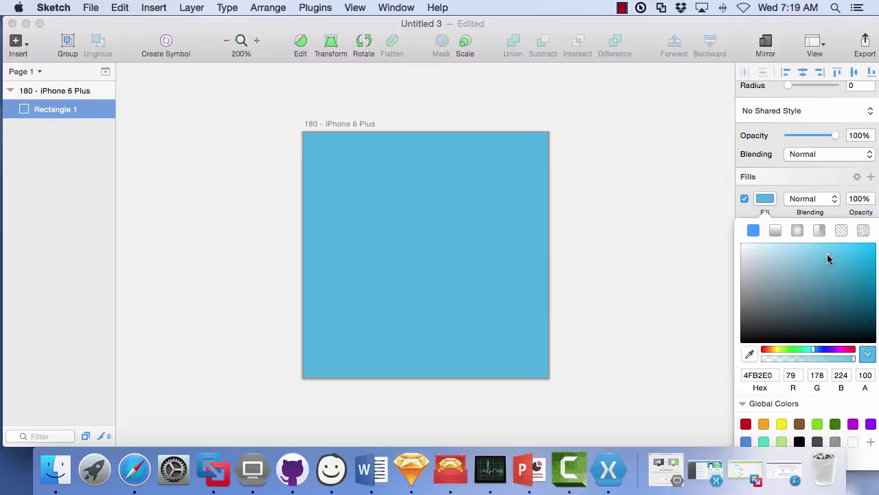
pyautogui.click(604, 269)
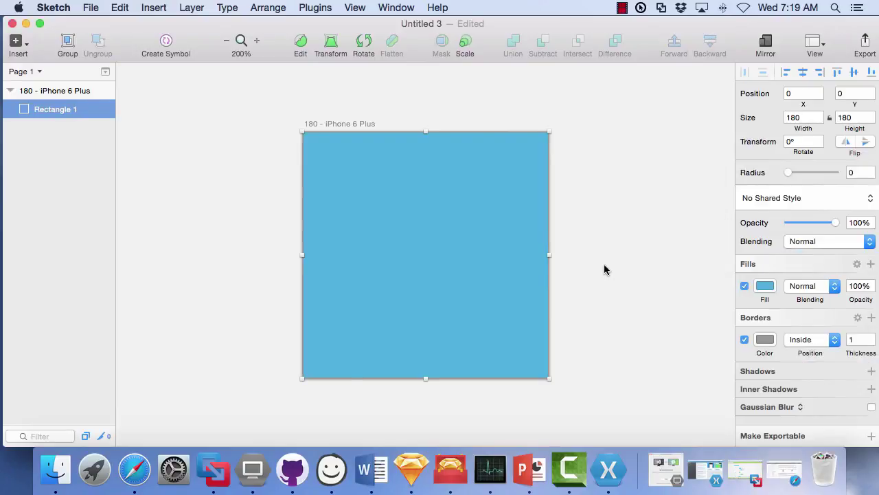
# - Draw a polygon centred on the blue square and give it 6 points to form a hexagon
pyautogui.click(26, 44)
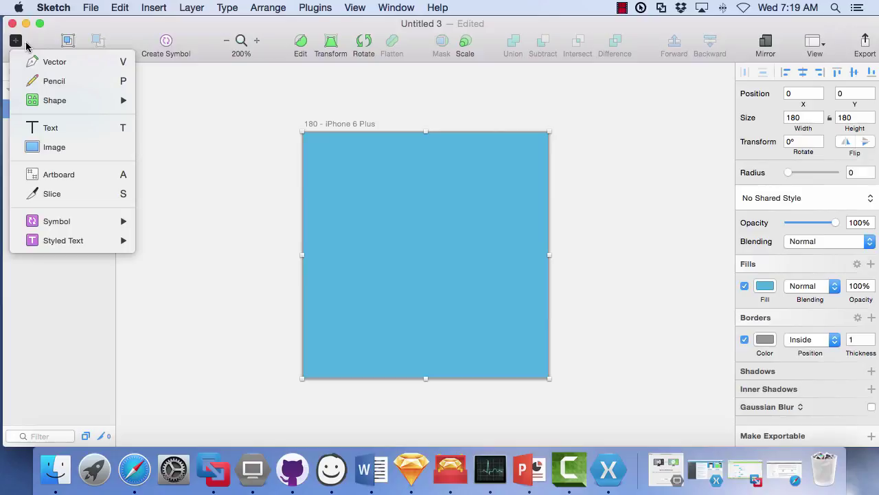
pyautogui.moveTo(31, 101)
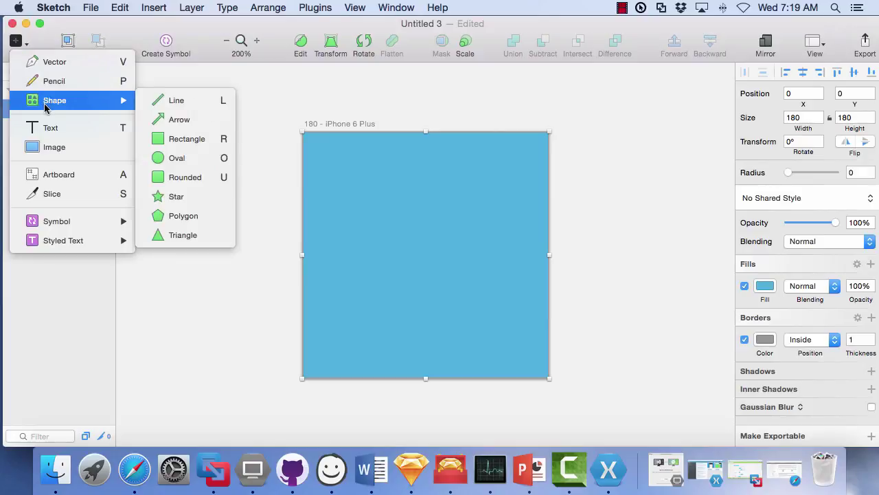
pyautogui.click(180, 216)
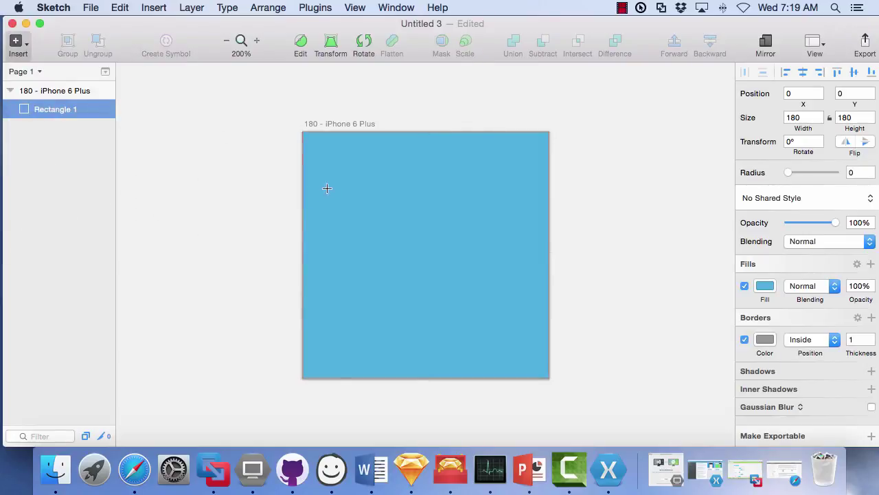
pyautogui.moveTo(339, 174); pyautogui.dragTo(529, 359)
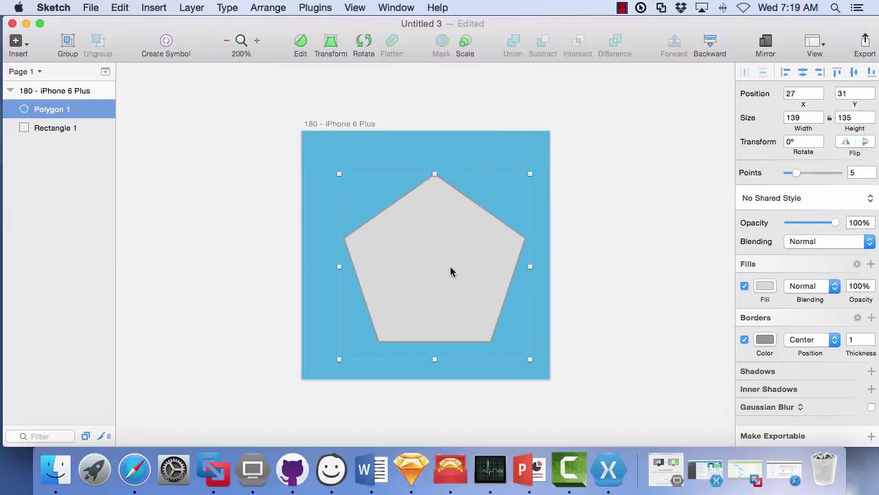
pyautogui.moveTo(445, 263); pyautogui.dragTo(437, 256)
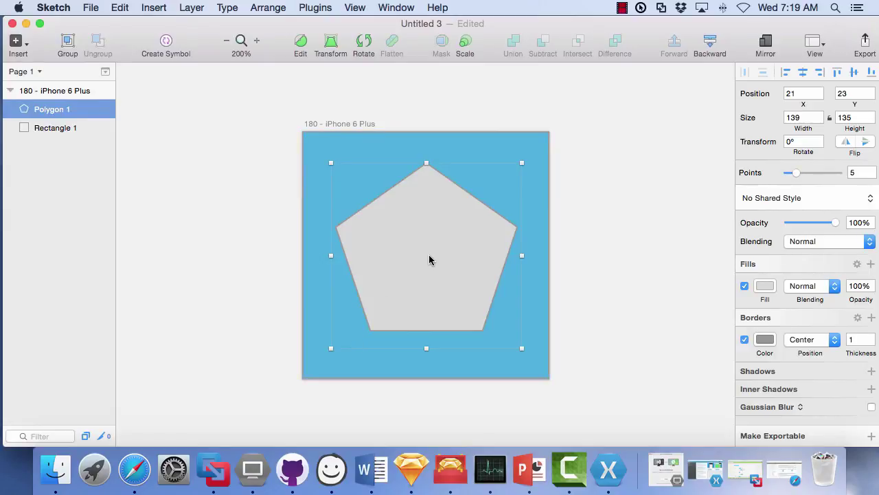
pyautogui.click(873, 171)
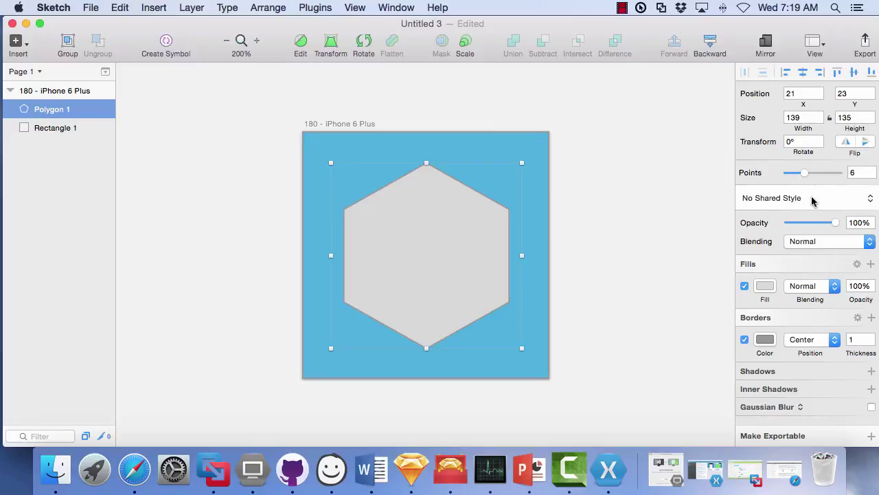
# - Draw an 80x81 circle centred on the hexagon and select it together with Polygon 1
pyautogui.moveTo(93, 110)
pyautogui.click(29, 47)
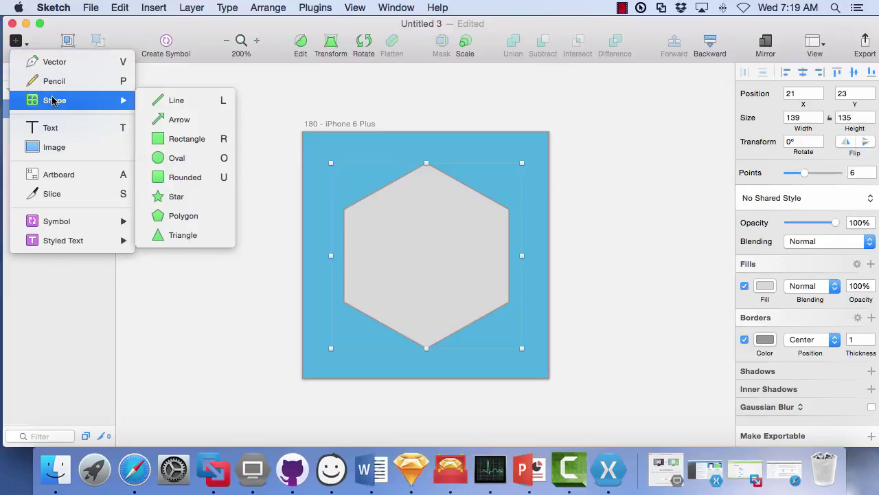
pyautogui.click(189, 165)
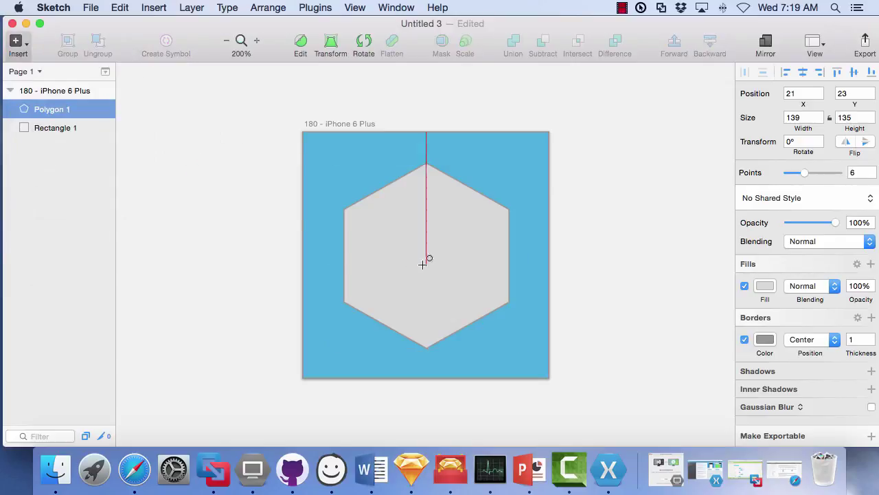
pyautogui.moveTo(406, 247)
pyautogui.mouseDown()
pyautogui.moveTo(483, 301)
pyautogui.moveTo(481, 323)
pyautogui.moveTo(491, 335)
pyautogui.mouseUp()
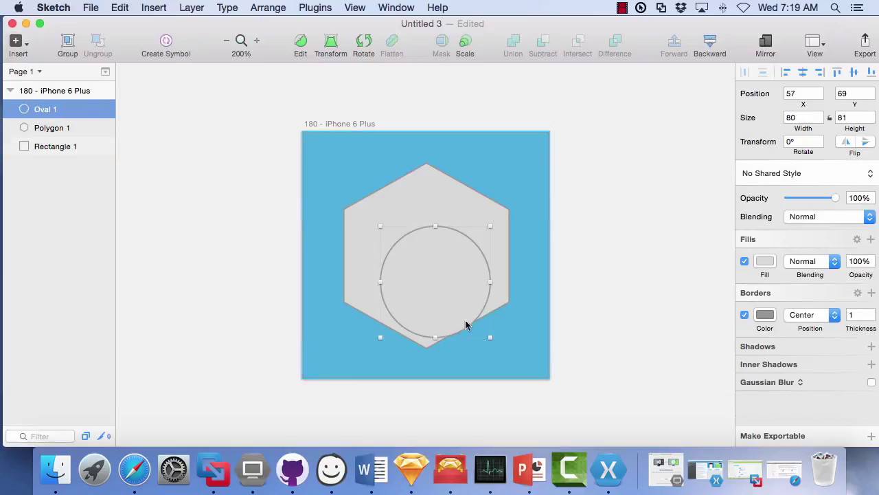
pyautogui.moveTo(445, 275)
pyautogui.mouseDown()
pyautogui.moveTo(433, 238)
pyautogui.moveTo(435, 255)
pyautogui.mouseUp()
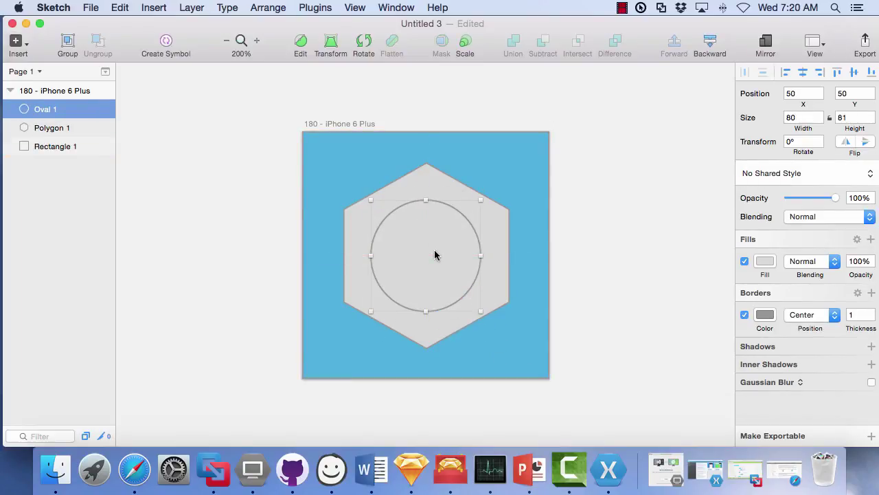
pyautogui.keyDown('shift'); pyautogui.click(42, 129); pyautogui.keyUp('shift')
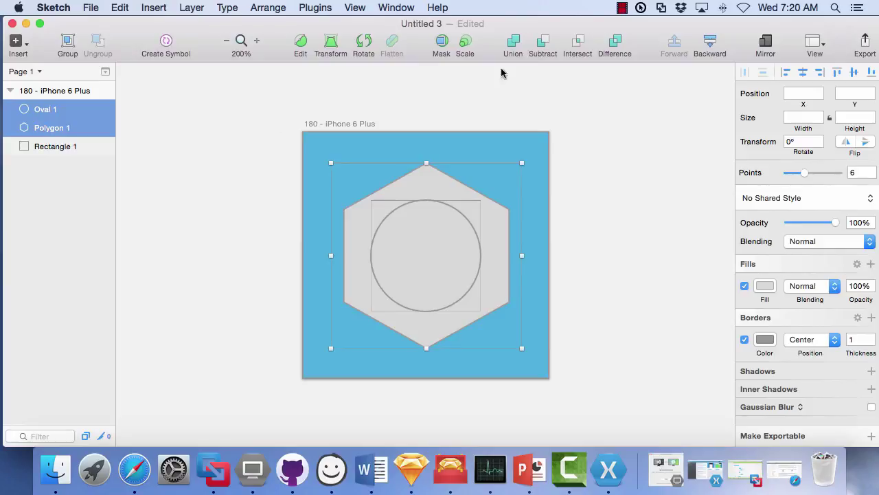
# - Subtract the circle from the hexagon to form a nut, then add a drop shadow (Y 2, blur 4)
pyautogui.click(543, 47)
pyautogui.click(617, 170)
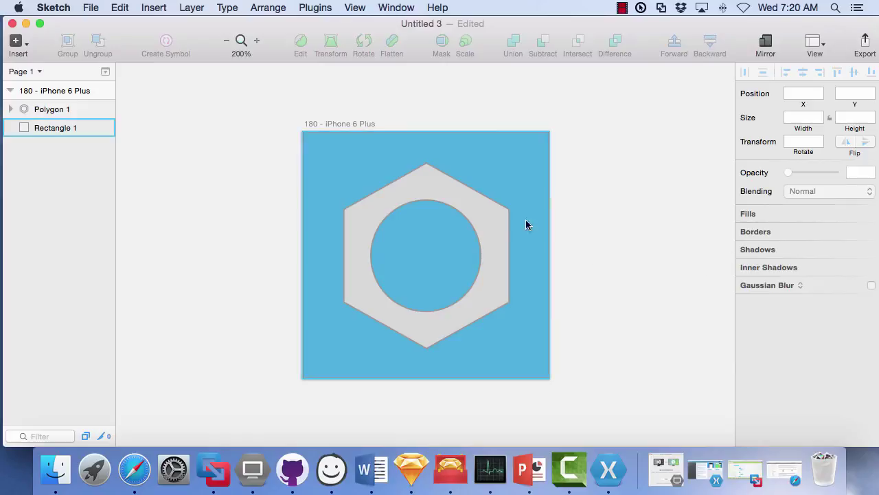
pyautogui.click(498, 221)
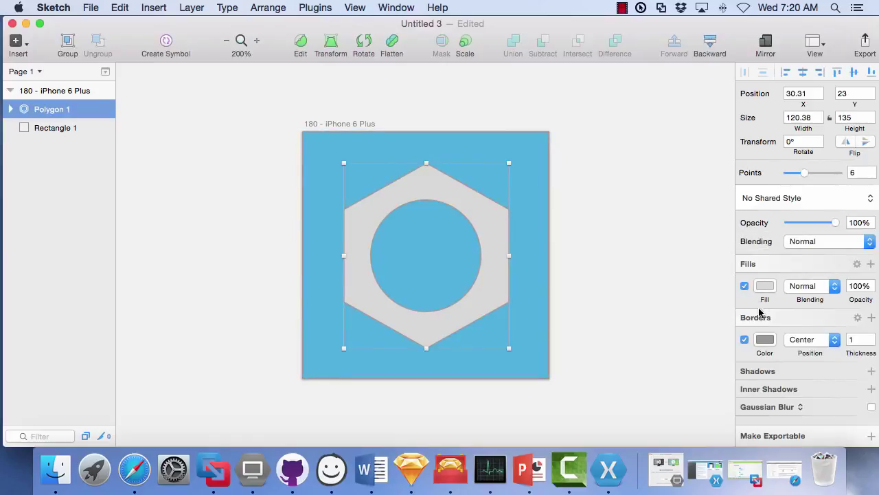
pyautogui.click(872, 371)
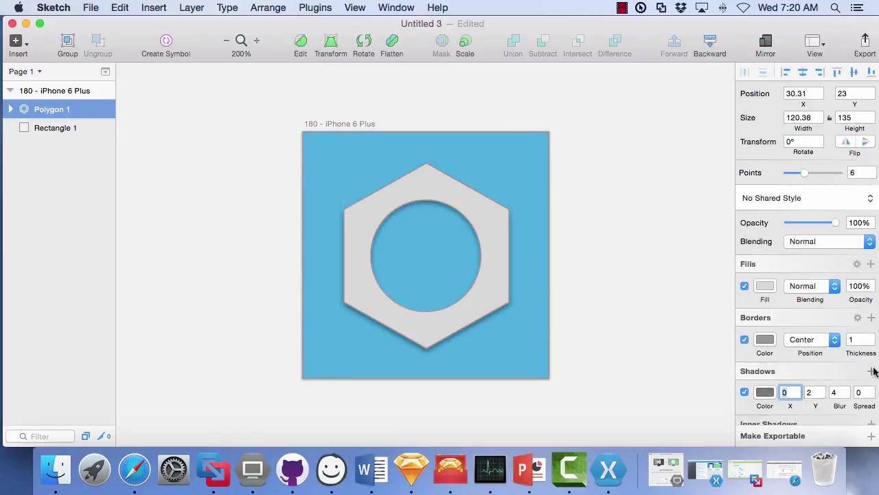
pyautogui.click(583, 378)
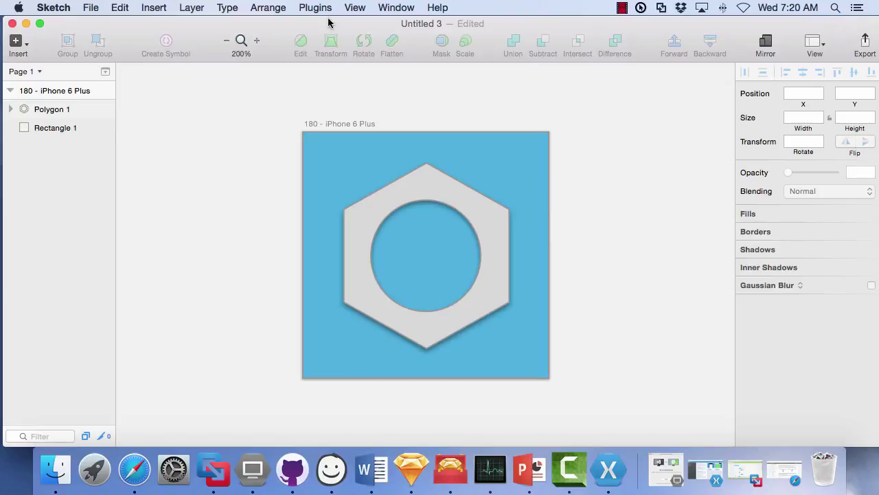
# - Run AEIconizer on the 180 - iPhone 6 Plus artboard to generate every iOS icon size
pyautogui.click(92, 93)
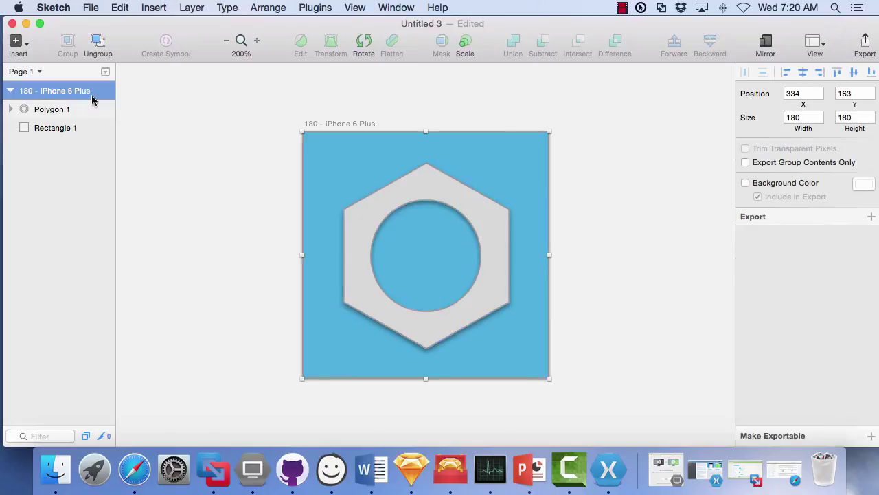
pyautogui.click(313, 8)
pyautogui.moveTo(316, 29)
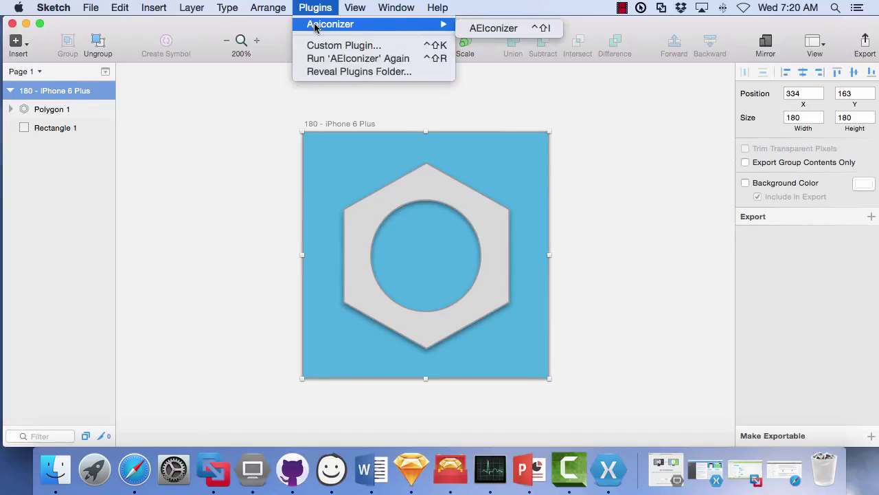
pyautogui.click(493, 28)
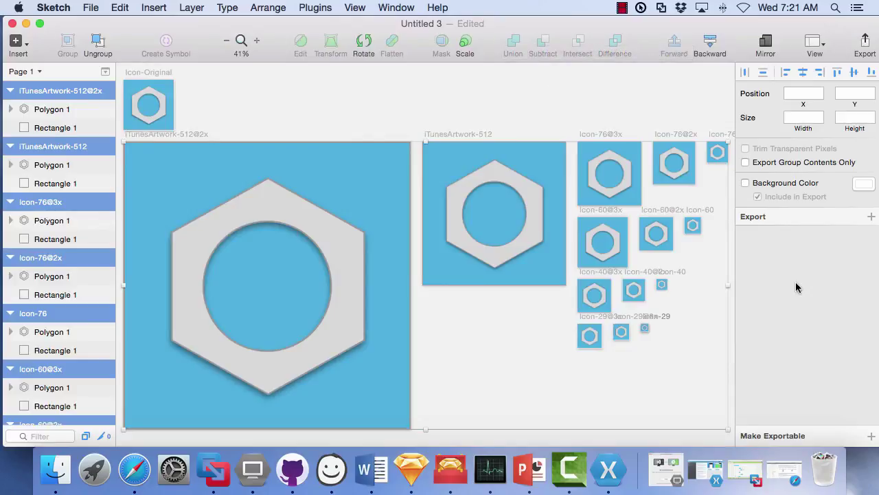
# - Export all icon artboards as 1x PNGs into the NutsAndBoltsIcons folder
pyautogui.click(870, 216)
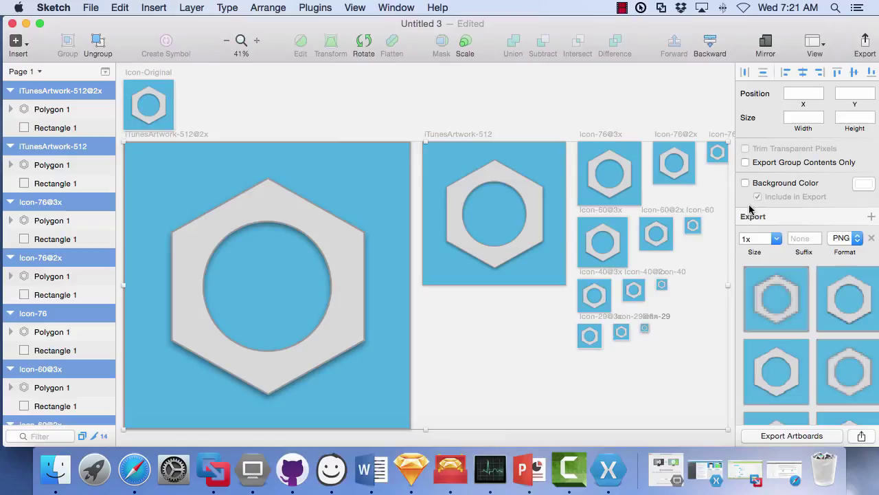
pyautogui.click(792, 436)
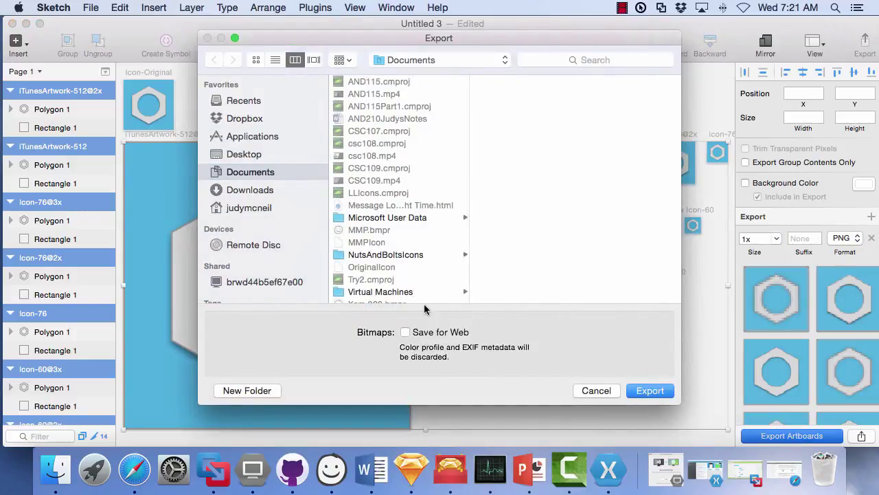
pyautogui.click(401, 255)
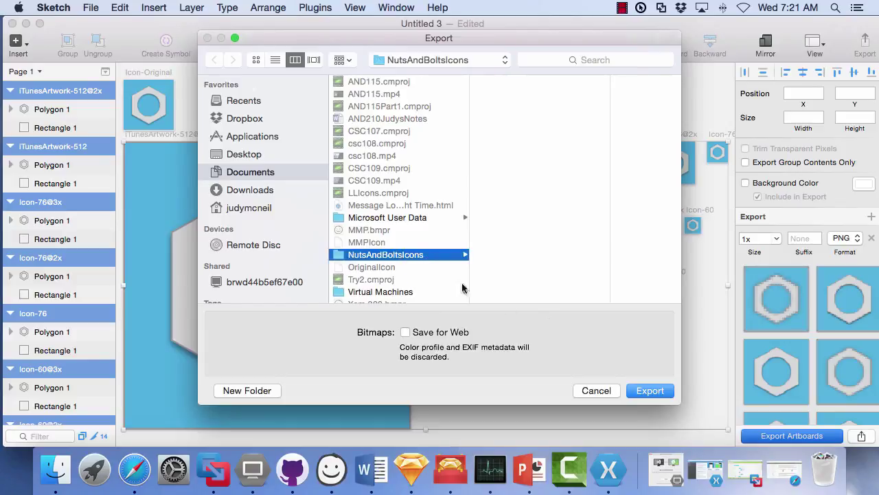
pyautogui.press('Return')
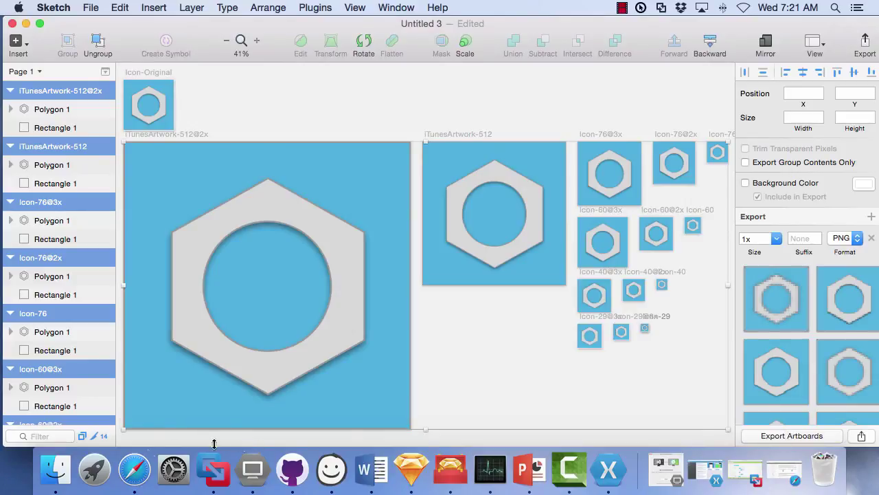
# - Open the NutsAndBoltsIcons folder in Finder to see the exported icon PNGs
pyautogui.click(57, 472)
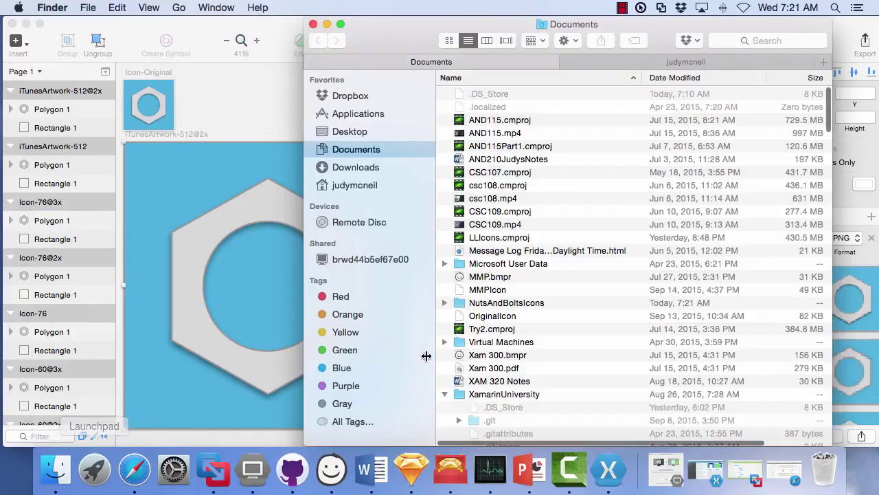
pyautogui.doubleClick(518, 302)
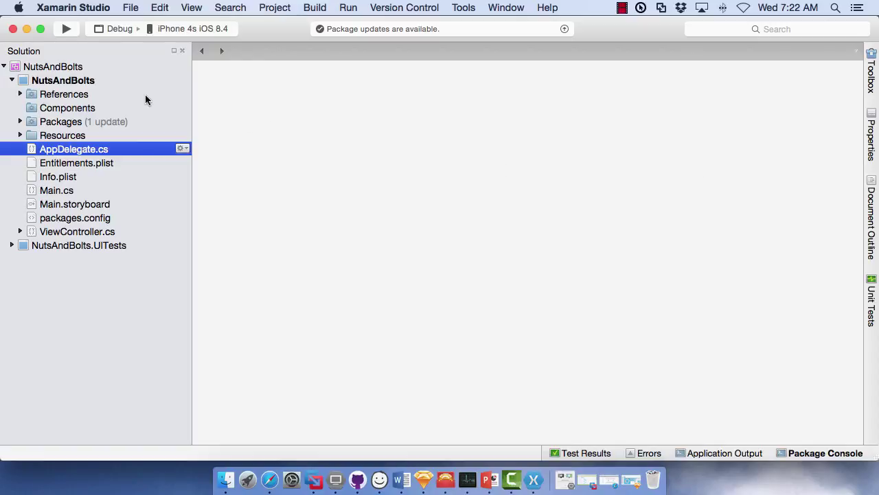
# - Expand Resources > Images.xcassets > AppIcons.appiconset and open Contents.json to show the icon slots
pyautogui.click(20, 136)
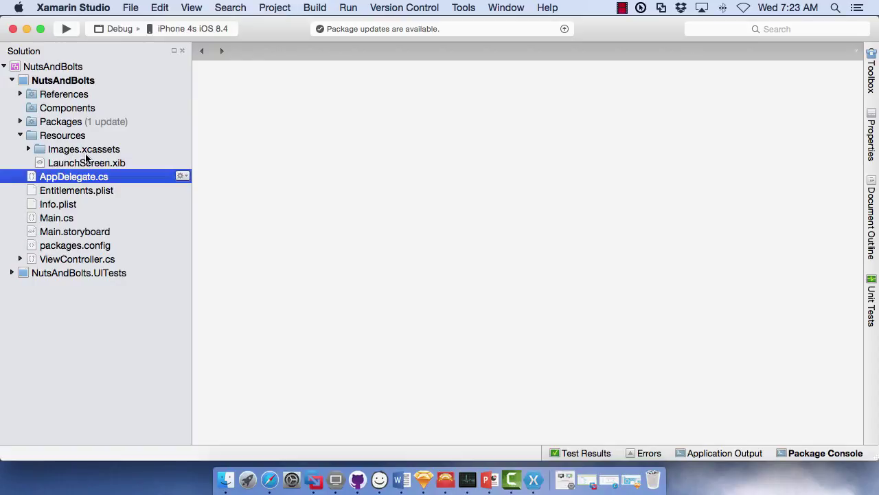
pyautogui.click(29, 149)
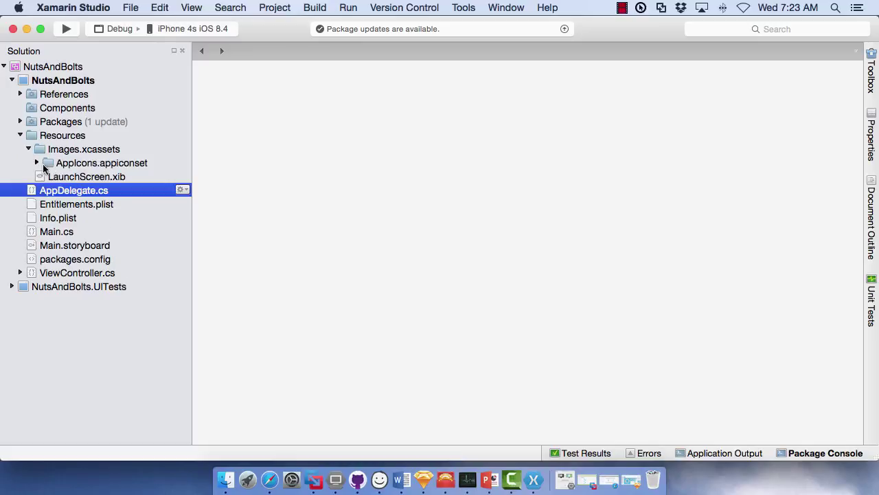
pyautogui.click(36, 162)
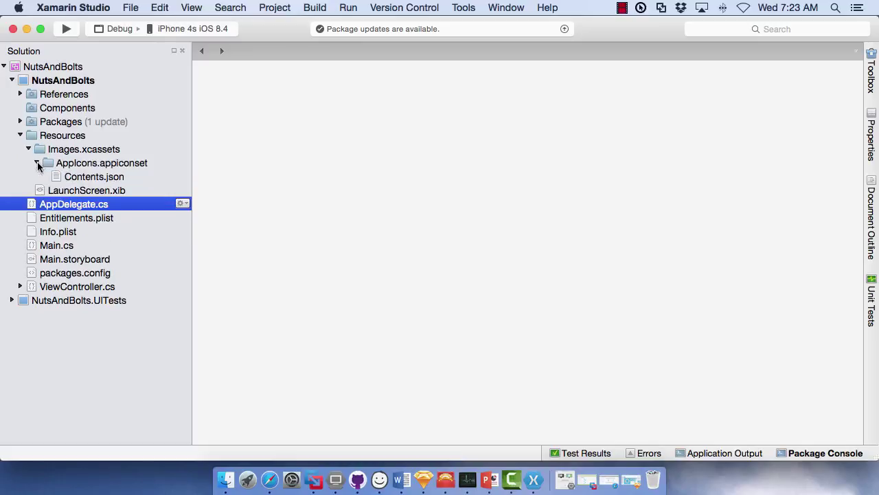
pyautogui.doubleClick(96, 178)
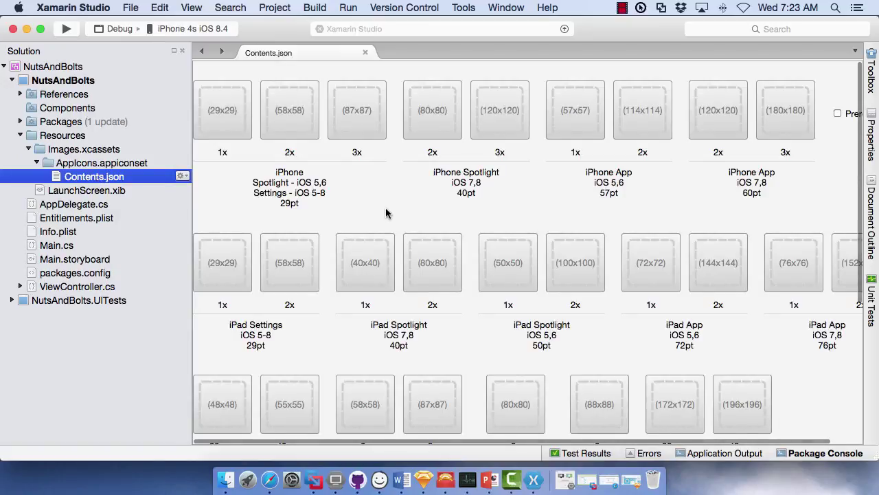
pyautogui.click(227, 482)
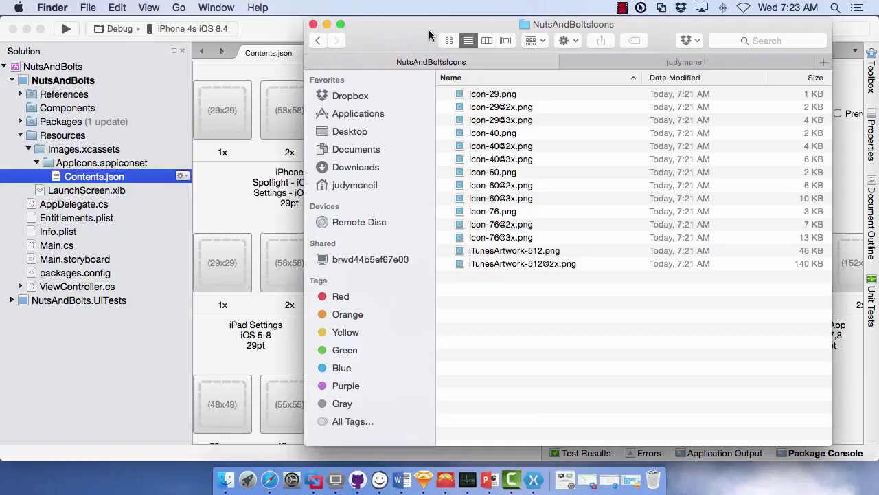
pyautogui.moveTo(406, 37); pyautogui.dragTo(579, 81)
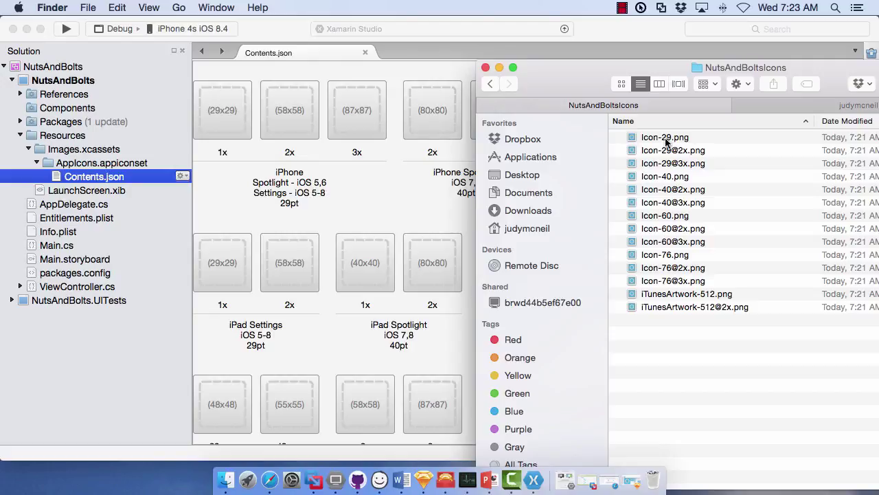
pyautogui.moveTo(666, 141); pyautogui.dragTo(234, 109)
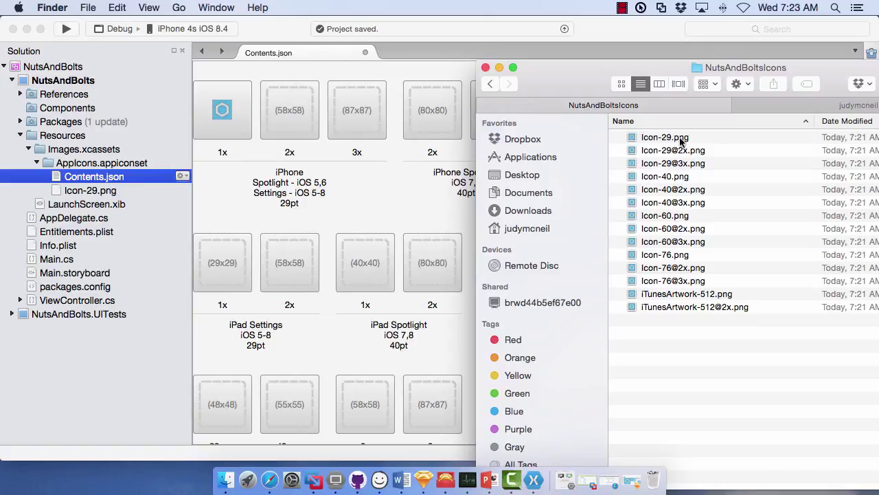
pyautogui.moveTo(689, 154); pyautogui.dragTo(289, 110)
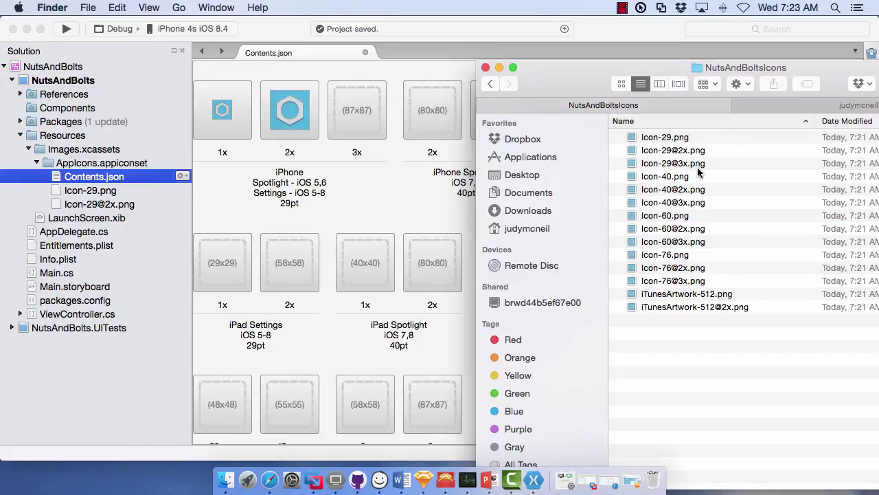
pyautogui.moveTo(700, 165); pyautogui.dragTo(371, 110)
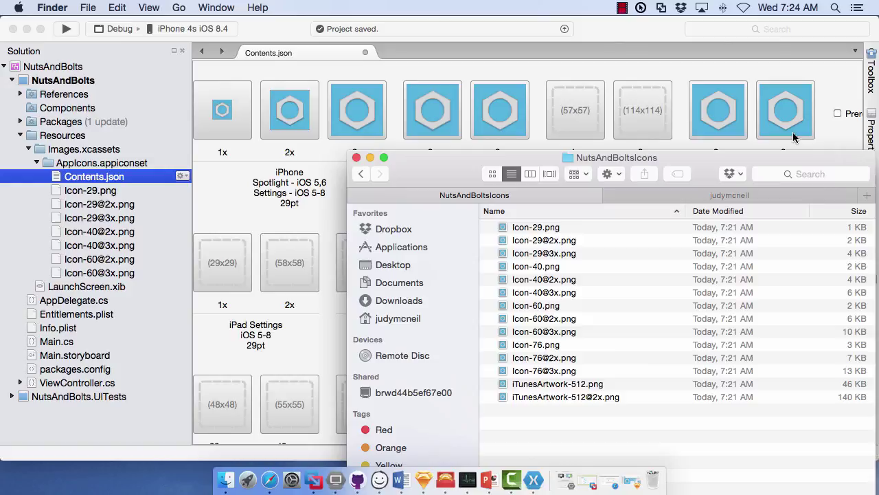
pyautogui.click(370, 158)
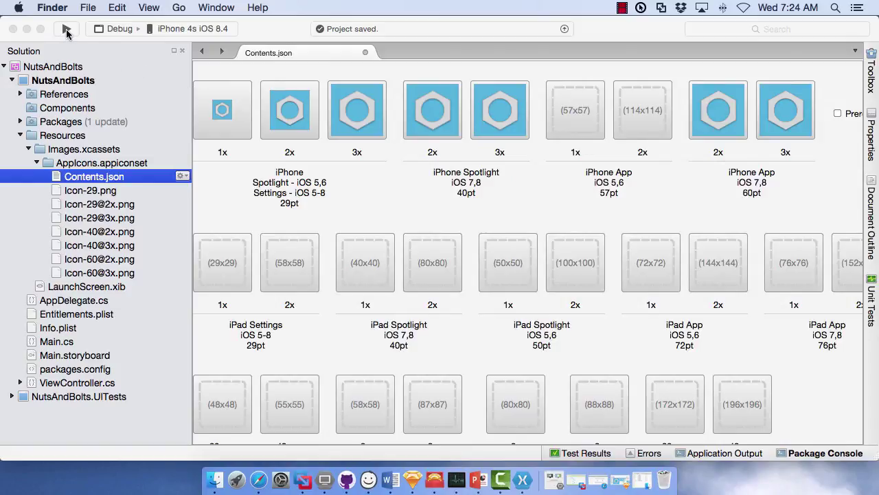
# - Run the app in the simulator, return home, and search Spotlight for 'nut' to show NutsAndBolts
pyautogui.click(67, 29)
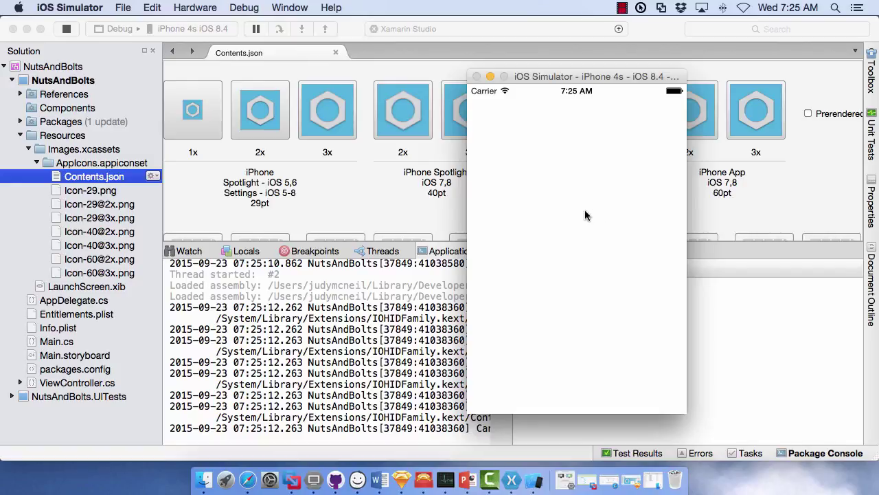
pyautogui.press('super+shift+h')
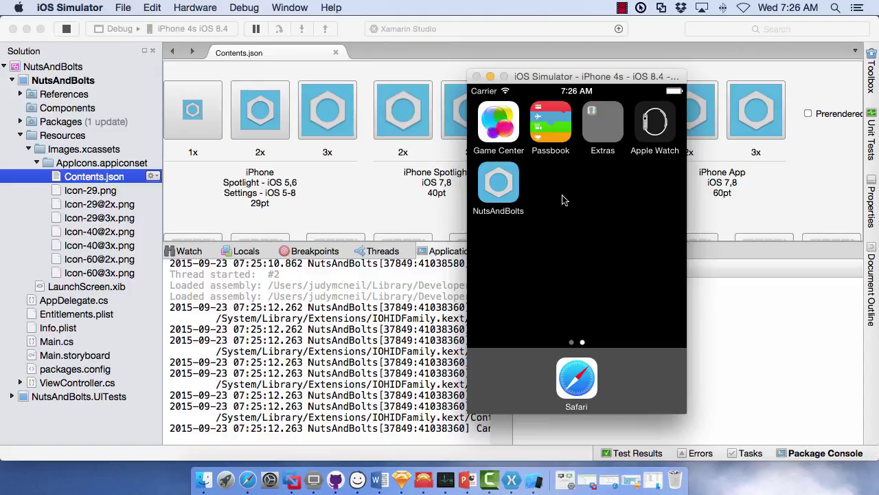
pyautogui.moveTo(562, 200); pyautogui.dragTo(583, 338)
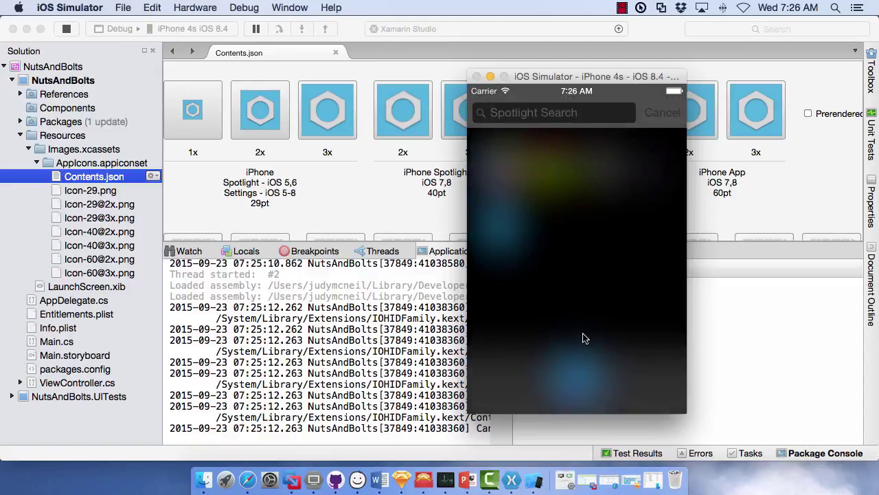
pyautogui.write('utss')
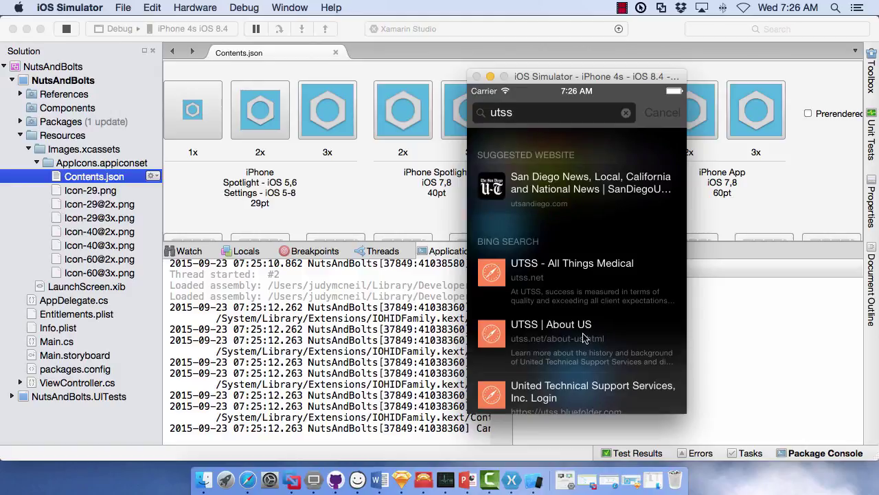
pyautogui.press('BackSpace')
pyautogui.press('BackSpace')
pyautogui.press('BackSpace')
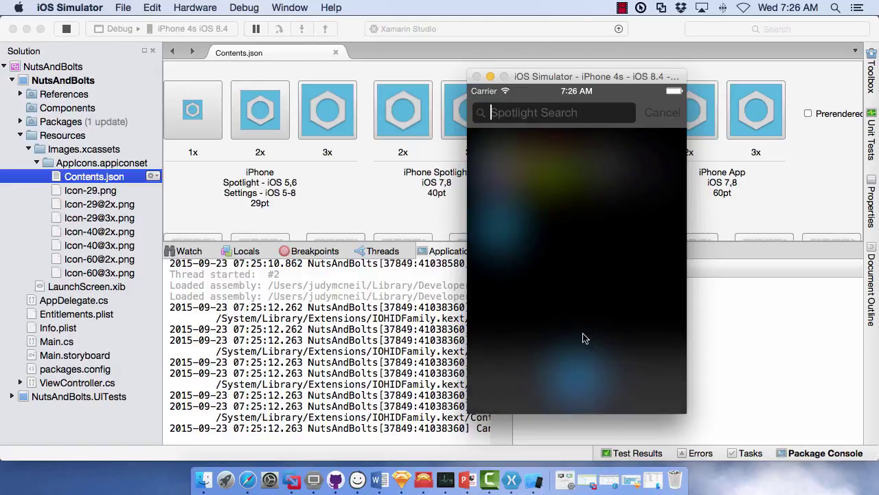
pyautogui.write('nut')
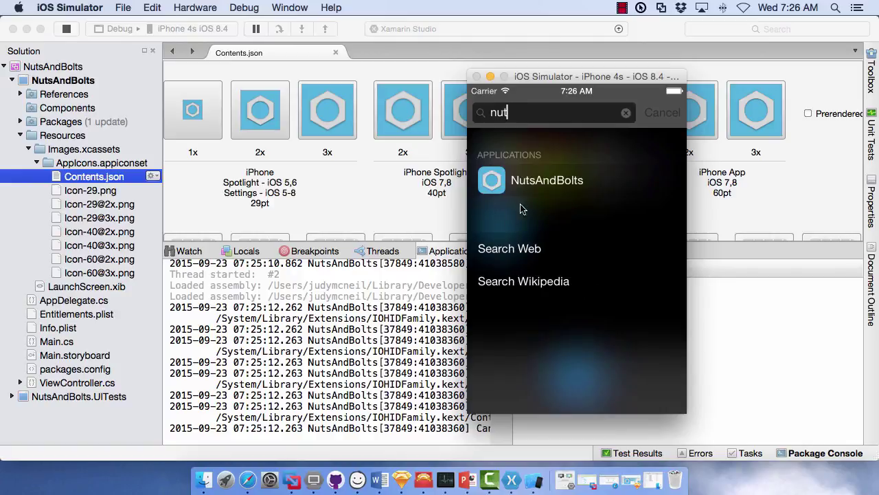
pyautogui.click(663, 117)
# - Dismiss the simulator's Spotlight search and return to the home screen
pyautogui.click(664, 117)
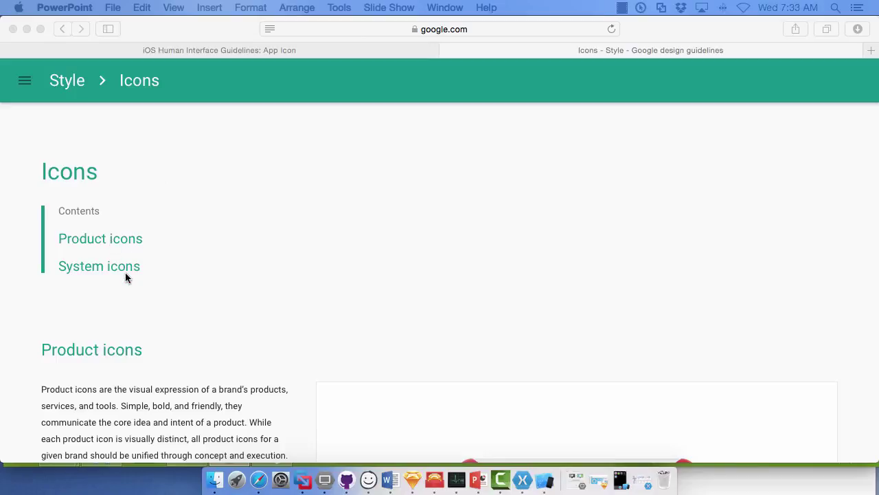
# - Scroll the Google Icons guidelines down to the DP unit grid section on 48px and 192px icons
pyautogui.scroll(-5, 327, 302)
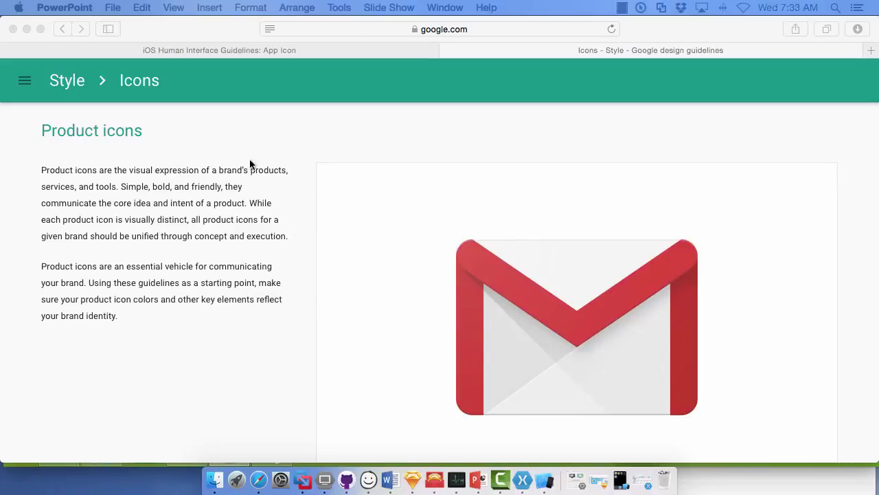
pyautogui.scroll(-10, 239, 370)
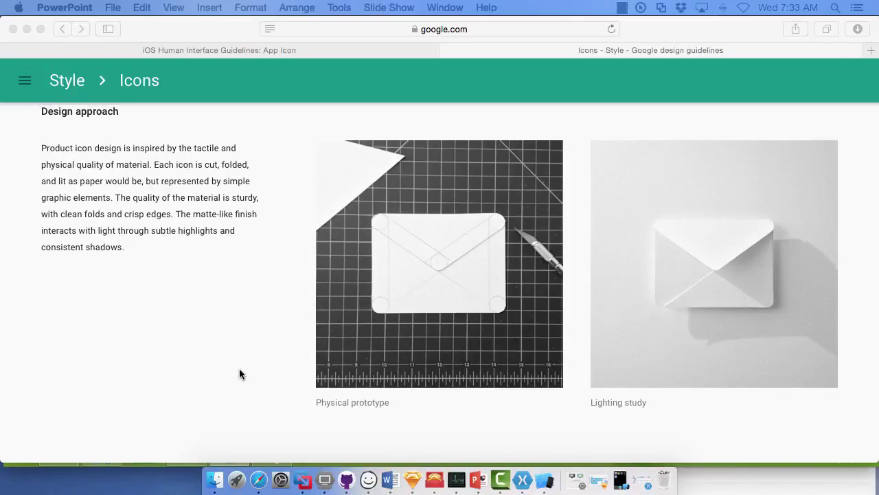
pyautogui.scroll(-15, 241, 374)
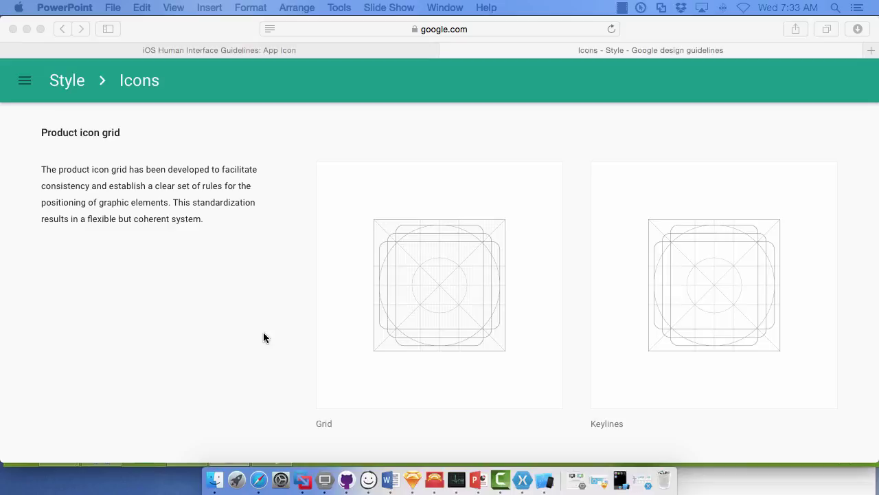
pyautogui.scroll(-5, 264, 333)
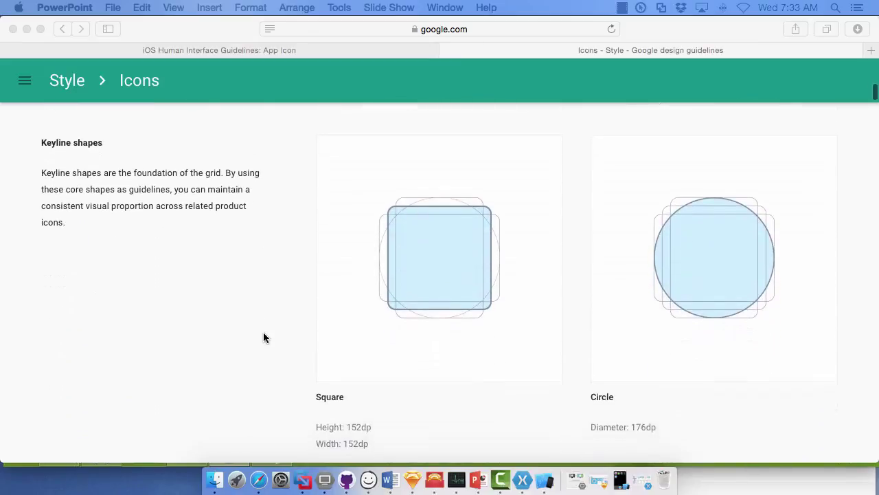
pyautogui.scroll(-10, 263, 337)
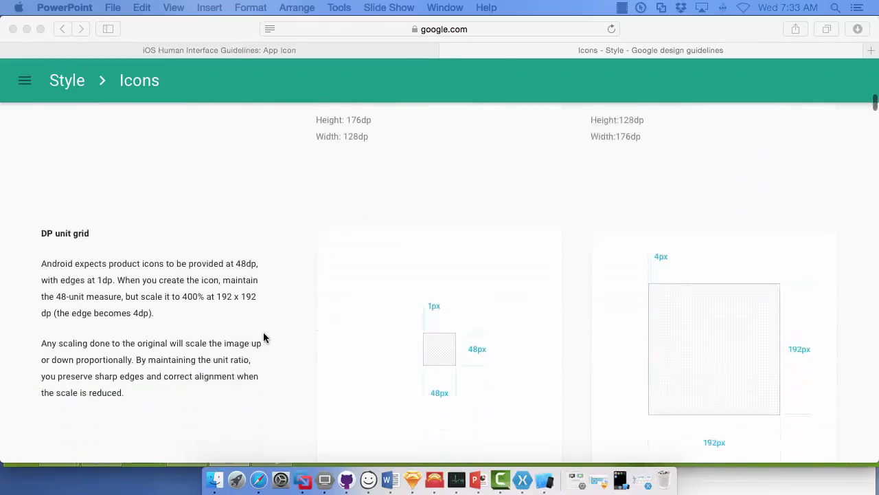
pyautogui.scroll(-4, 263, 338)
pyautogui.scroll(2, 261, 335)
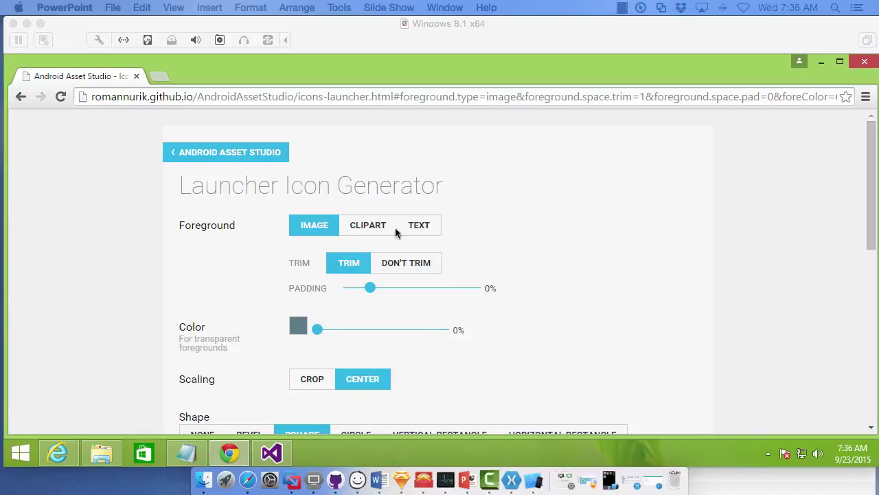
# - Bring the Windows virtual machine showing Android Asset Studio's Launcher Icon Generator into focus
pyautogui.click(327, 233)
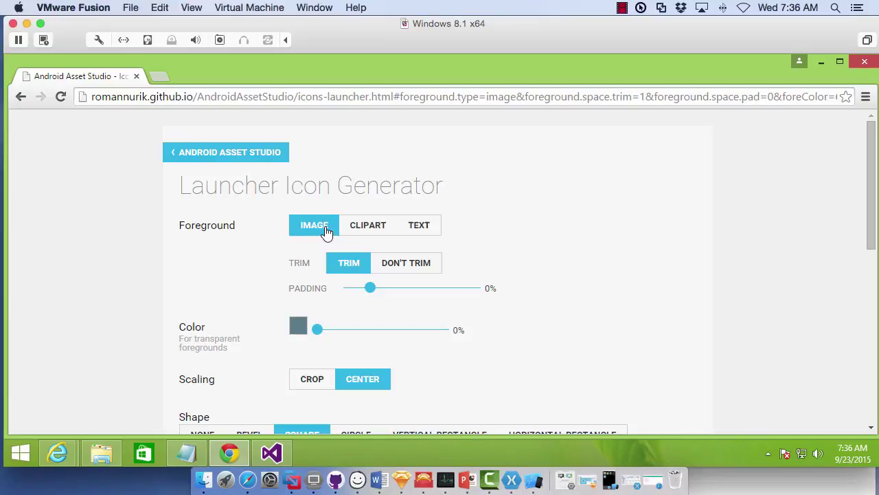
# - Load the iTunesArtwork-512 nut image from the Desktop as the launcher icon foreground
pyautogui.click(327, 232)
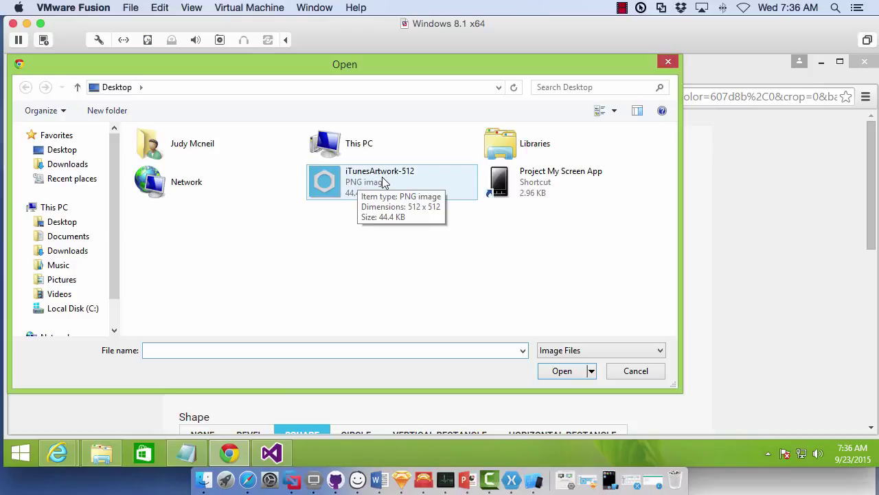
pyautogui.click(350, 183)
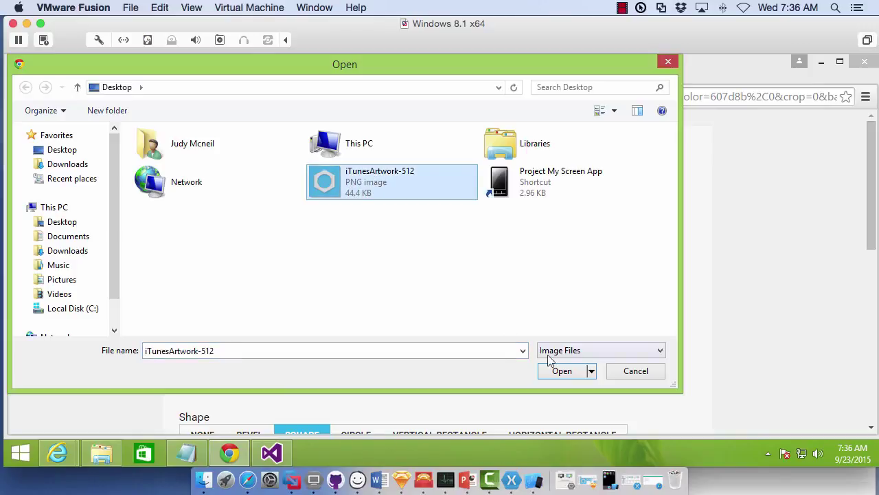
pyautogui.click(562, 371)
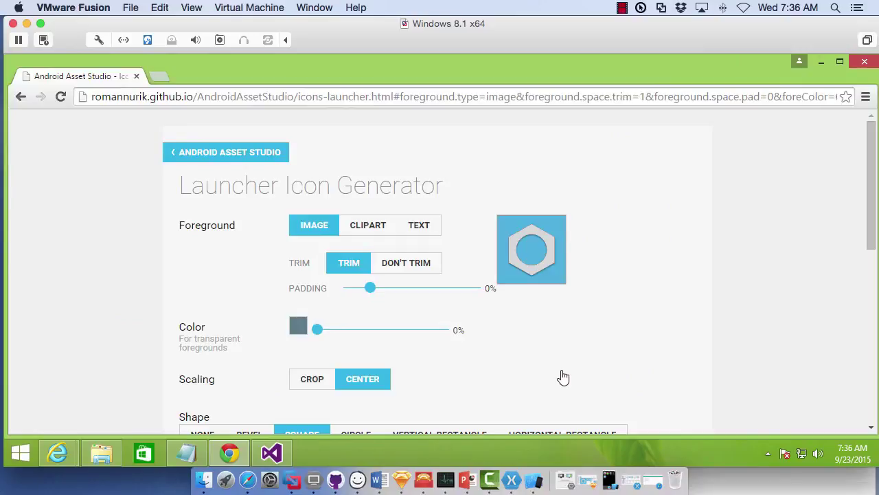
# - Download all generated launcher icon sizes as a zip file
pyautogui.scroll(-6, 563, 377)
pyautogui.scroll(-2, 561, 375)
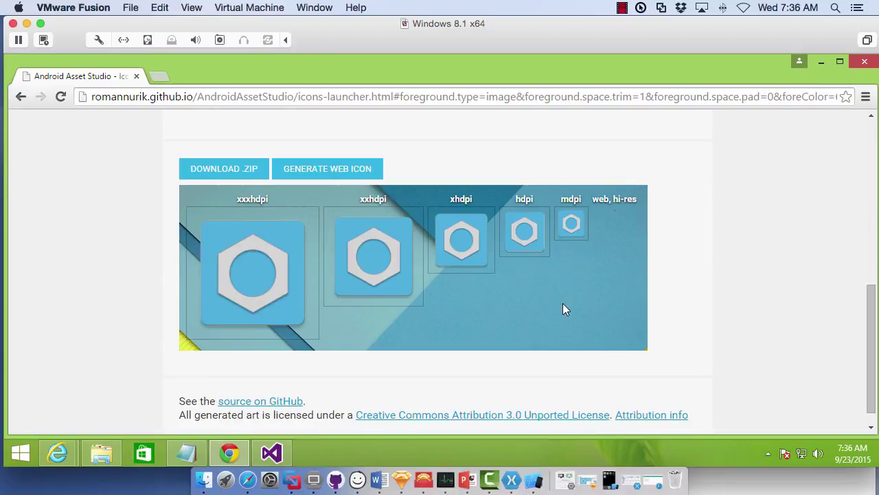
pyautogui.click(248, 171)
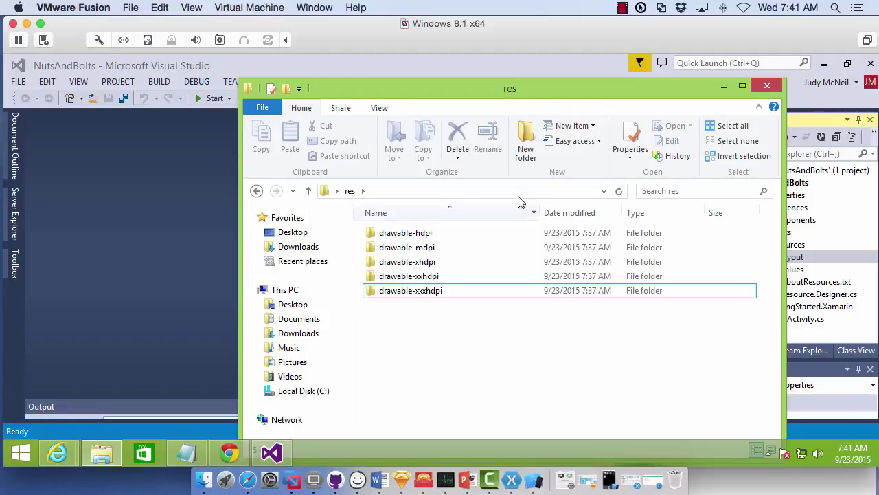
# - Select drawable-hdpi, -mdpi, -xhdpi, -xxhdpi and -xxxhdpi and drag them onto the project's Resources folder
pyautogui.moveTo(576, 87); pyautogui.dragTo(496, 82)
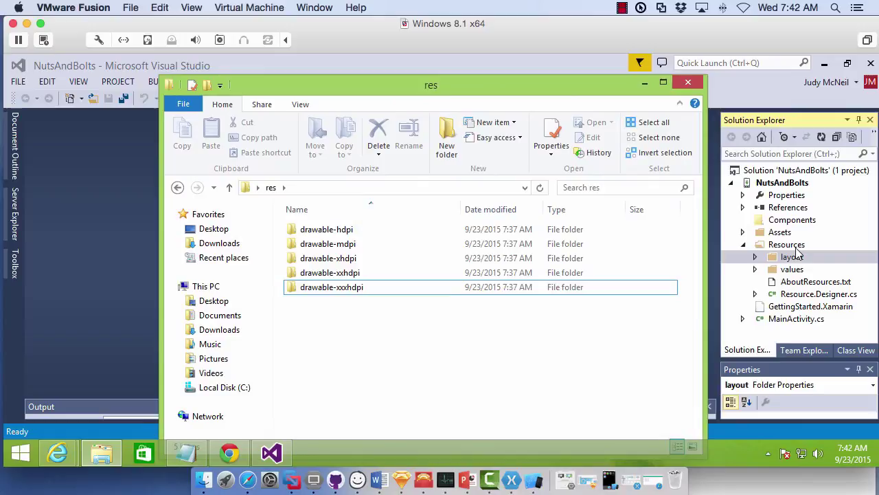
pyautogui.click(327, 234)
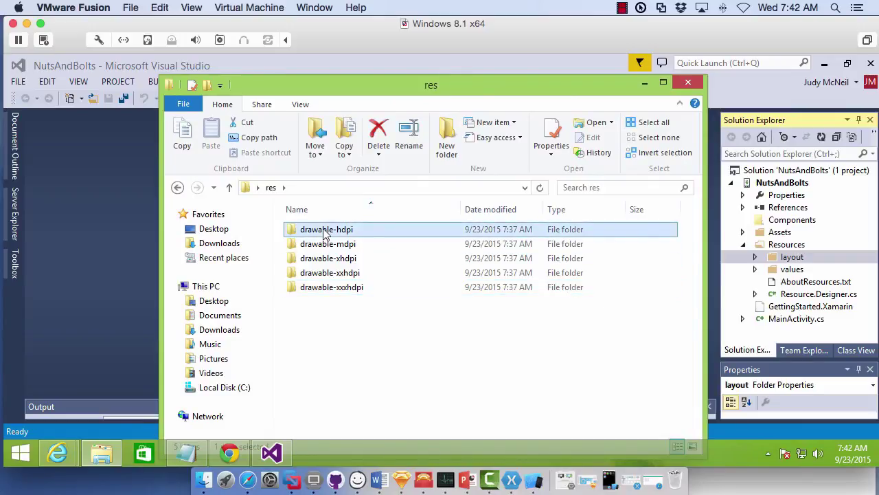
pyautogui.rightClick(324, 235)
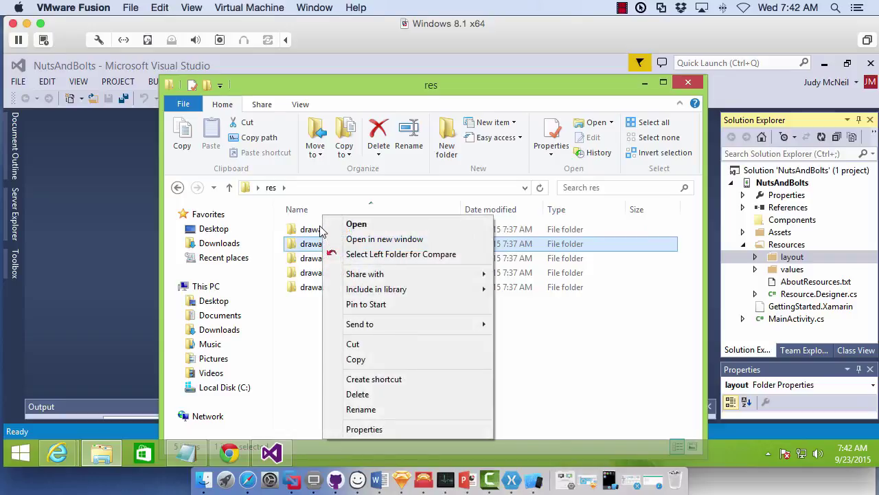
pyautogui.press('Escape')
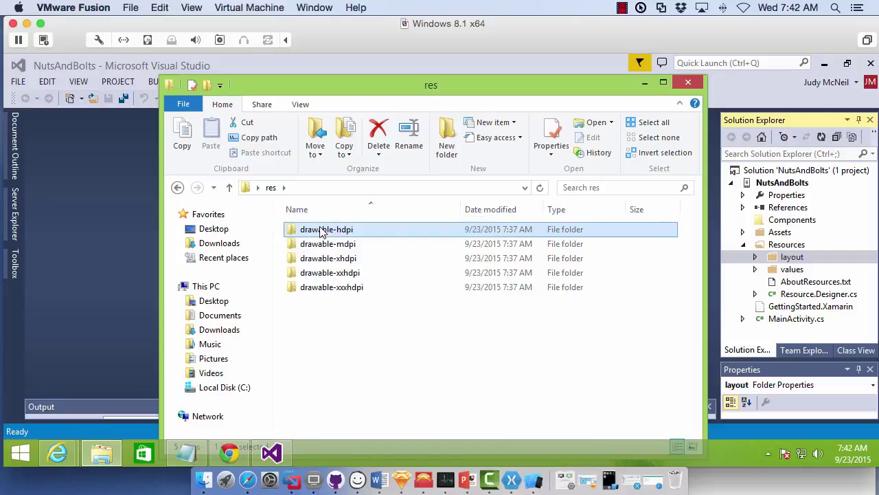
pyautogui.keyDown('ctrl'); pyautogui.click(319, 288); pyautogui.keyUp('ctrl')
pyautogui.keyDown('ctrl'); pyautogui.click(319, 273); pyautogui.keyUp('ctrl')
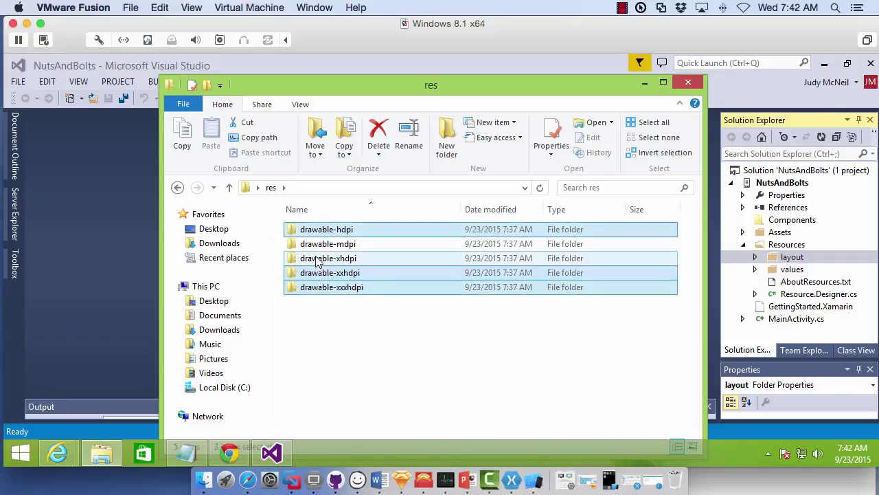
pyautogui.keyDown('ctrl'); pyautogui.click(318, 259); pyautogui.keyUp('ctrl')
pyautogui.keyDown('ctrl'); pyautogui.click(315, 245); pyautogui.keyUp('ctrl')
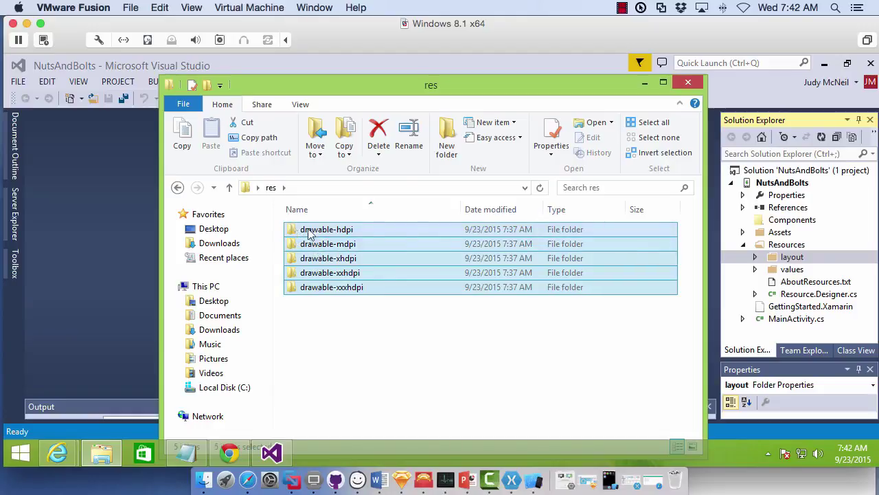
pyautogui.moveTo(299, 231); pyautogui.dragTo(790, 248)
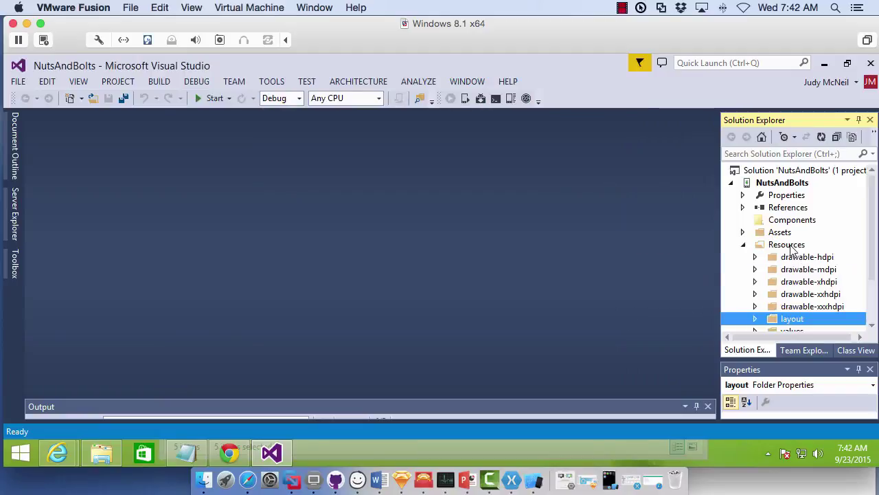
# - Expand drawable-hdpi, -mdpi and -xxxhdpi and preview each folder's ic_launcher.png icon
pyautogui.click(755, 258)
pyautogui.click(805, 272)
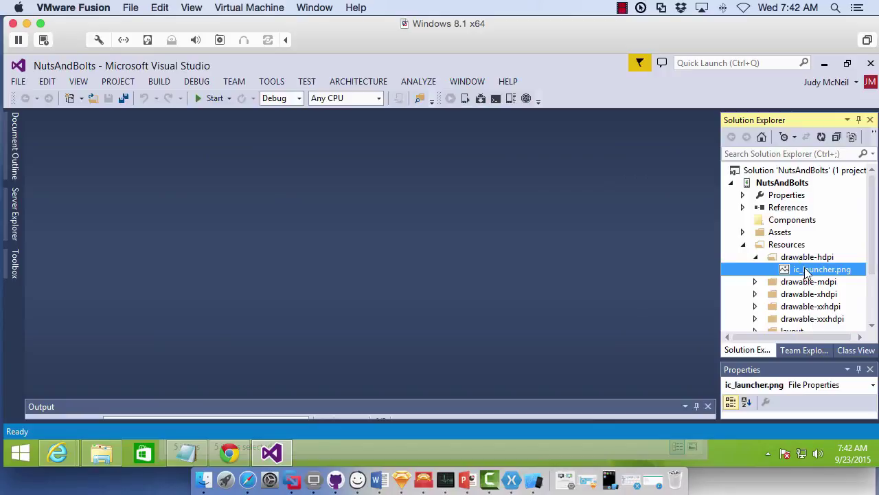
pyautogui.moveTo(808, 273)
pyautogui.click(754, 282)
pyautogui.moveTo(831, 300)
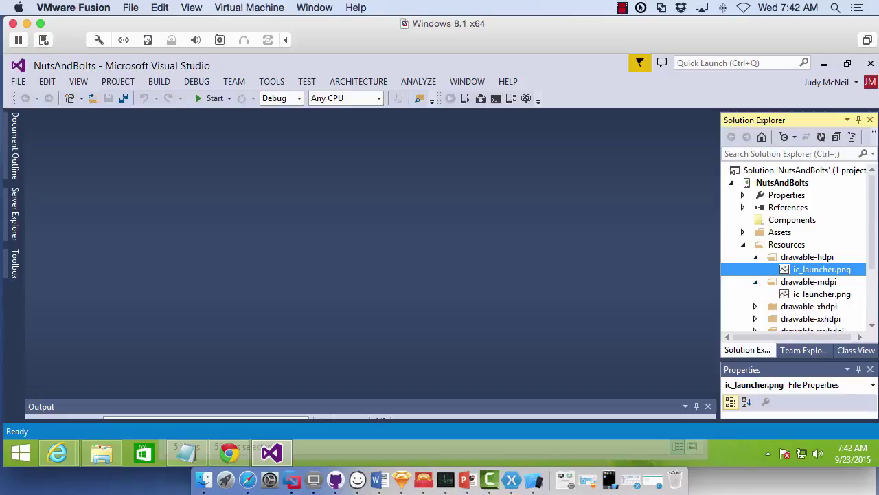
pyautogui.moveTo(871, 247); pyautogui.dragTo(871, 298)
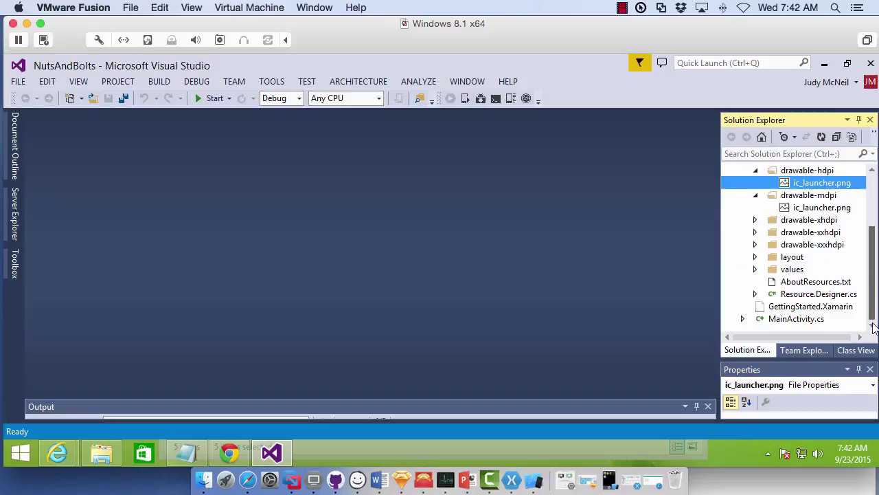
pyautogui.click(755, 246)
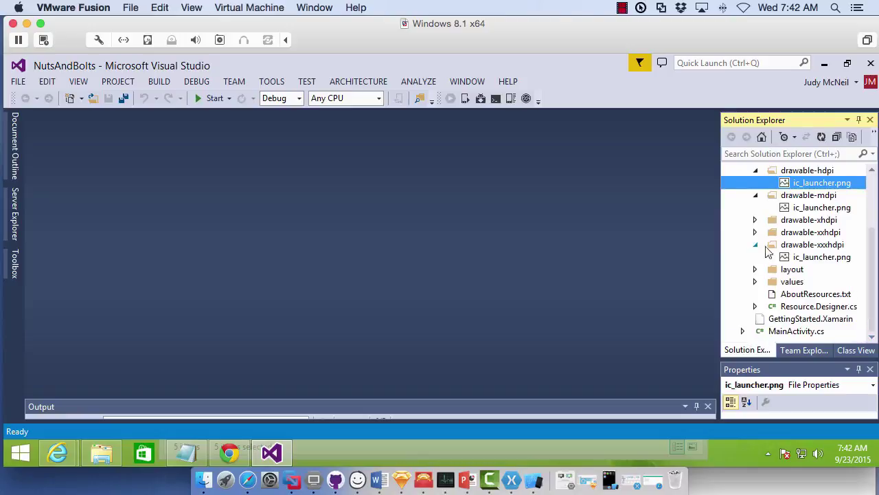
pyautogui.moveTo(817, 261)
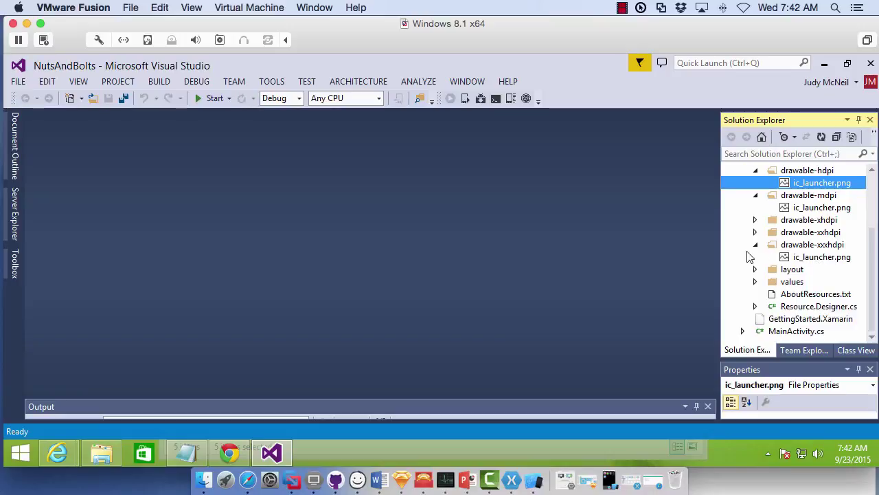
pyautogui.scroll(3, 751, 256)
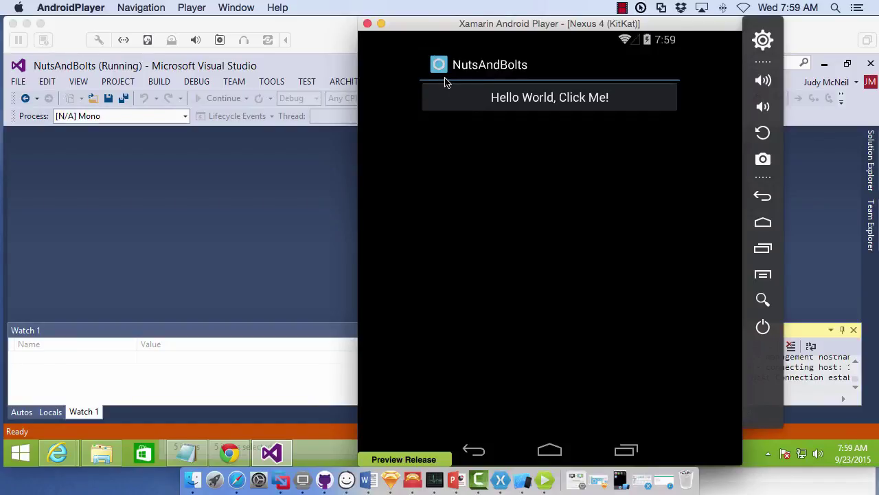
# - Go to the Android home screen and open the app drawer showing NutsAndBolts with its nut icon
pyautogui.click(551, 452)
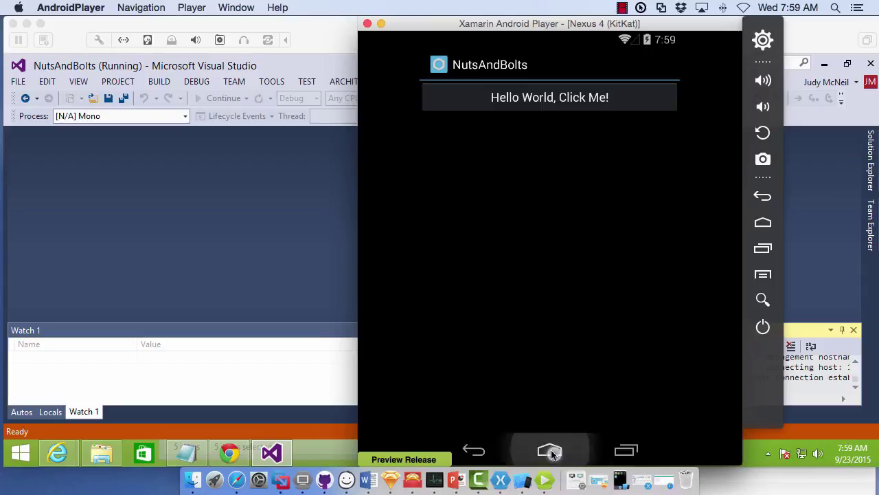
pyautogui.click(549, 406)
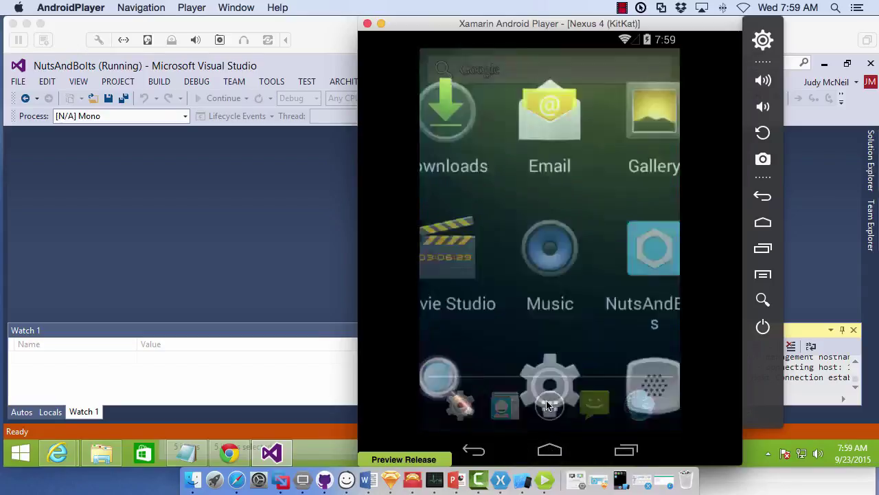